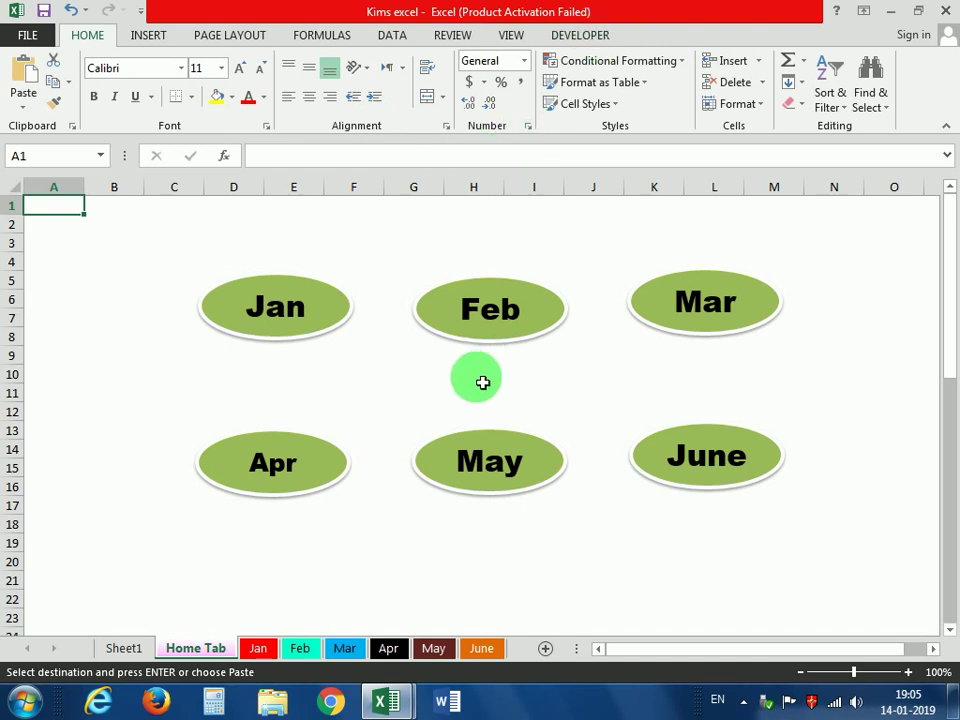
# View the Mar and Apr sales sheets and return to the Home Tab sheet.
pyautogui.click(483, 576)
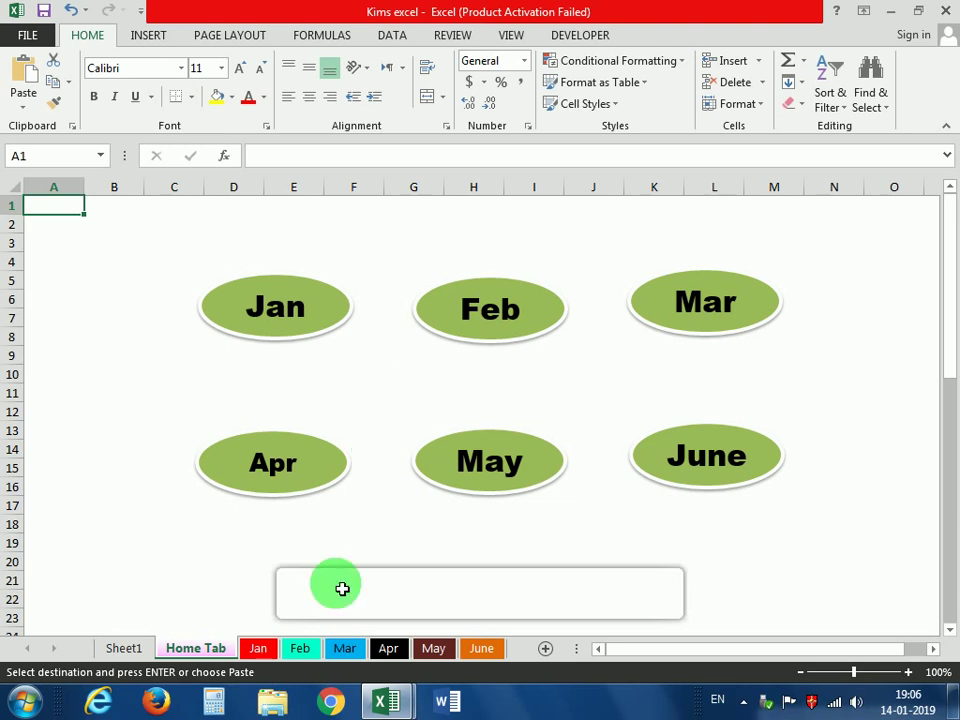
pyautogui.click(341, 652)
pyautogui.click(388, 648)
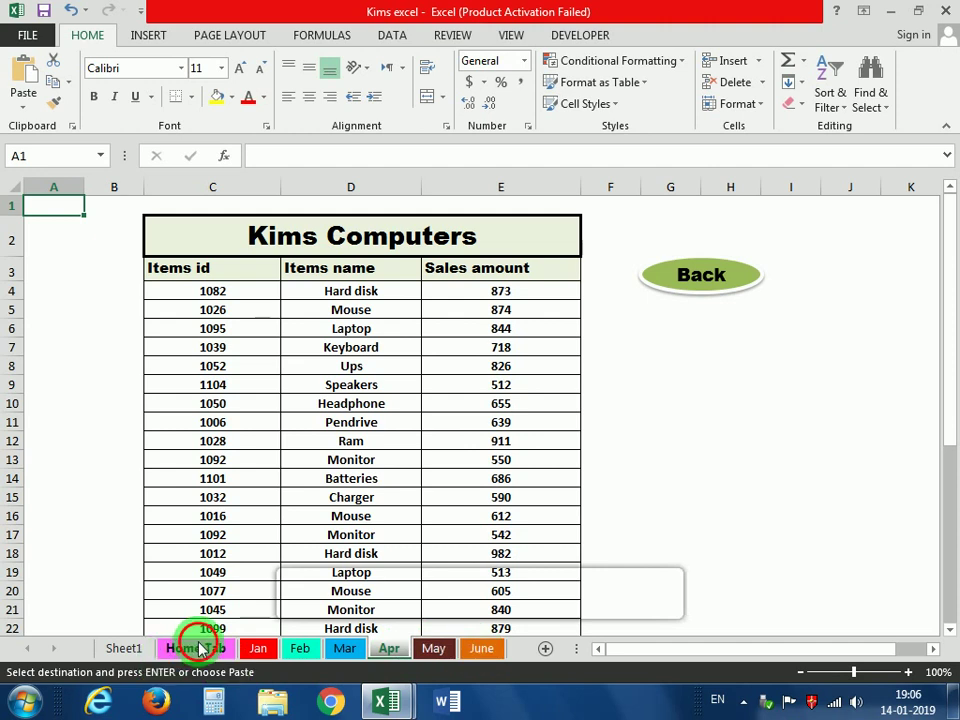
pyautogui.click(200, 650)
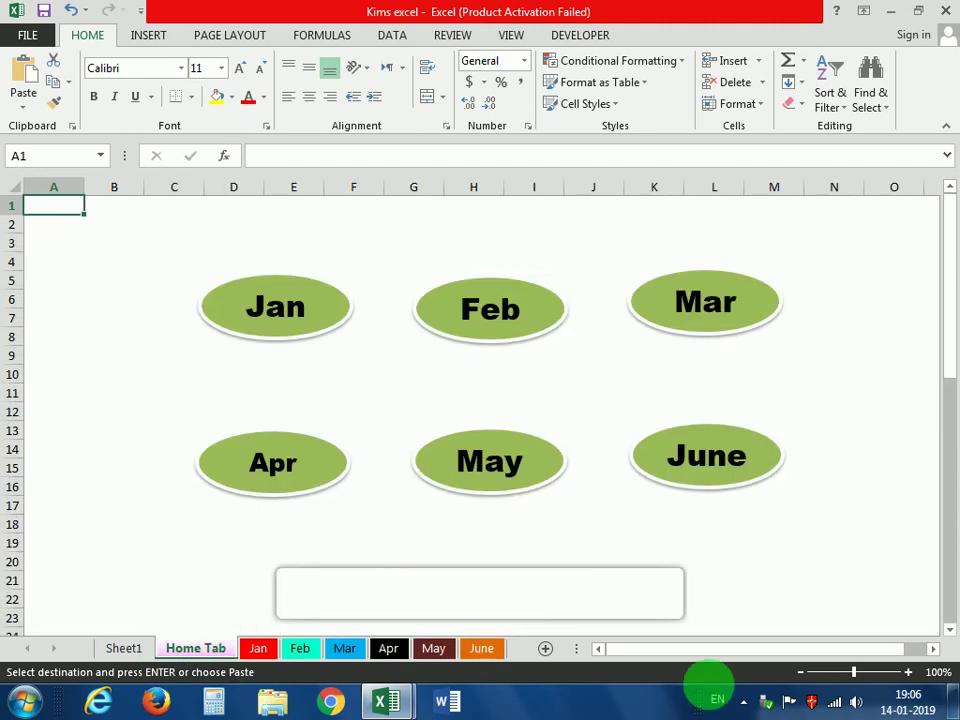
# Test the June and Feb ovals' links on the Home Tab sheet, returning each time through the Back oval.
pyautogui.click(735, 459)
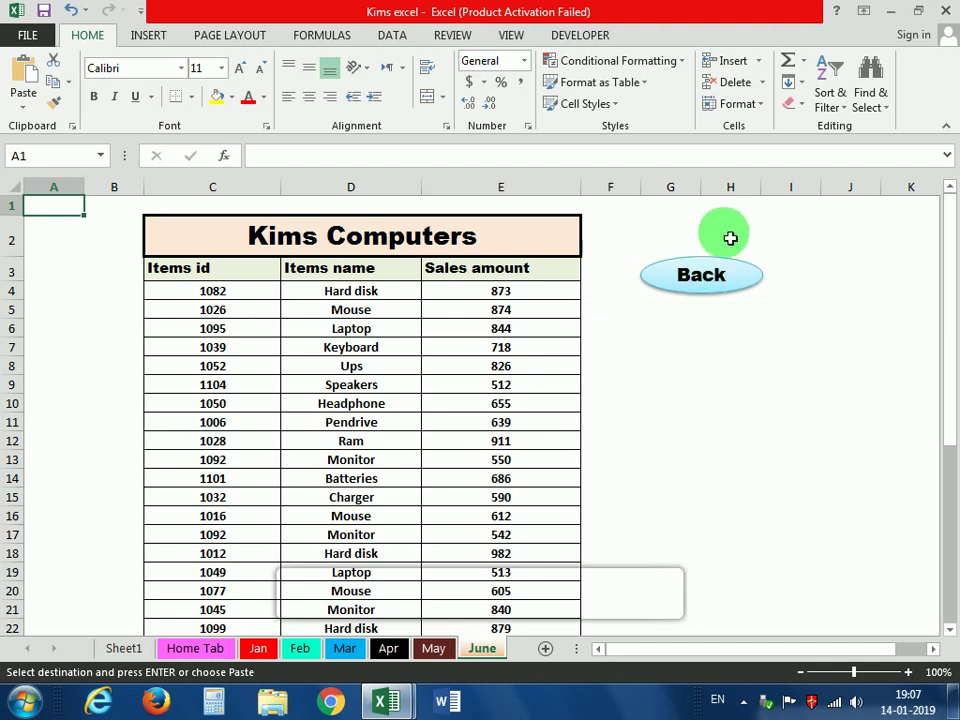
pyautogui.click(701, 277)
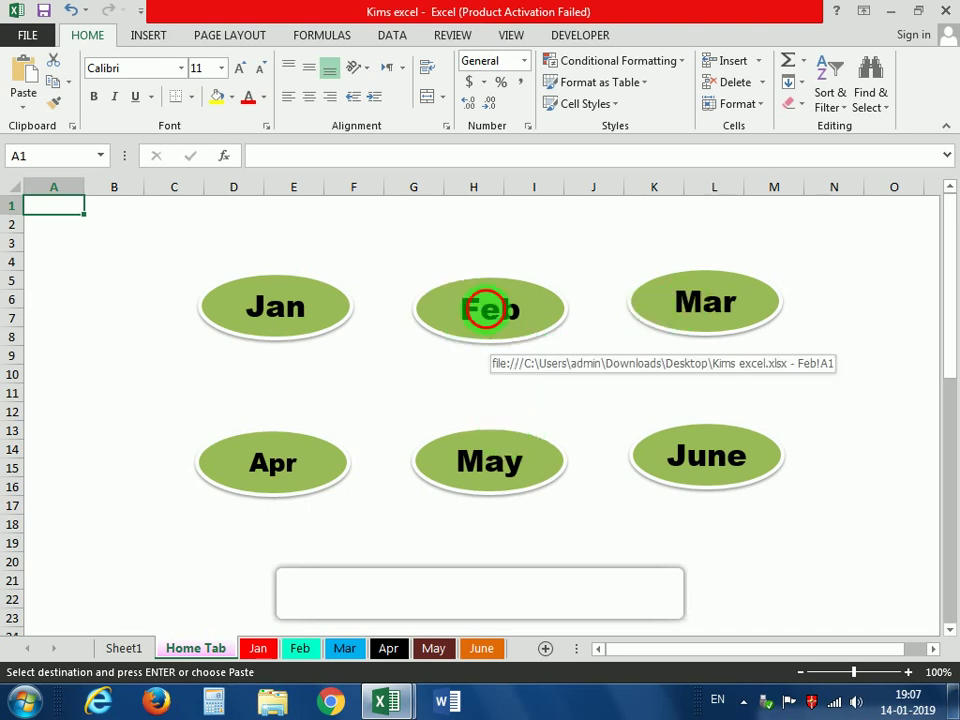
pyautogui.click(487, 309)
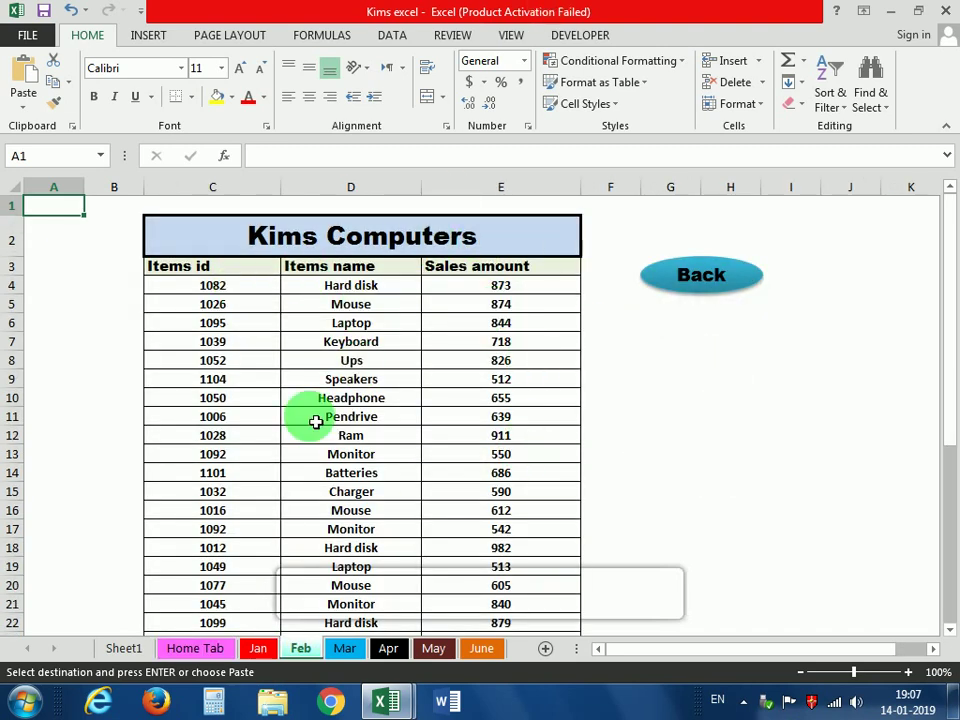
pyautogui.click(727, 287)
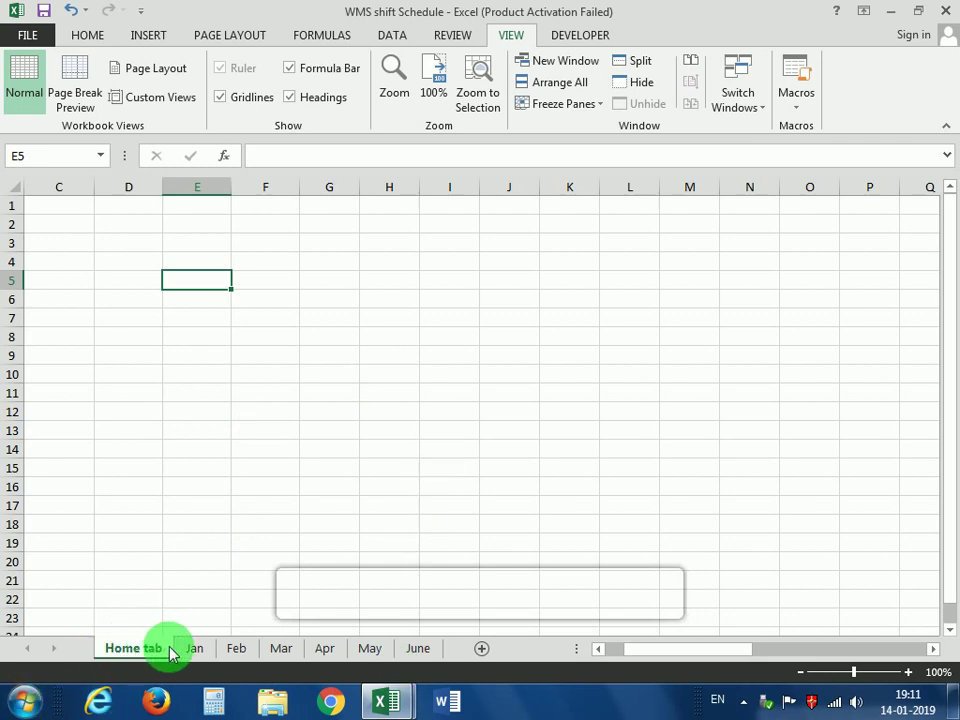
# Look through the Jan, Feb, Mar, Apr and June sheets of the WMS shift Schedule workbook and return to Home tab.
pyautogui.click(196, 652)
pyautogui.click(238, 652)
pyautogui.click(285, 652)
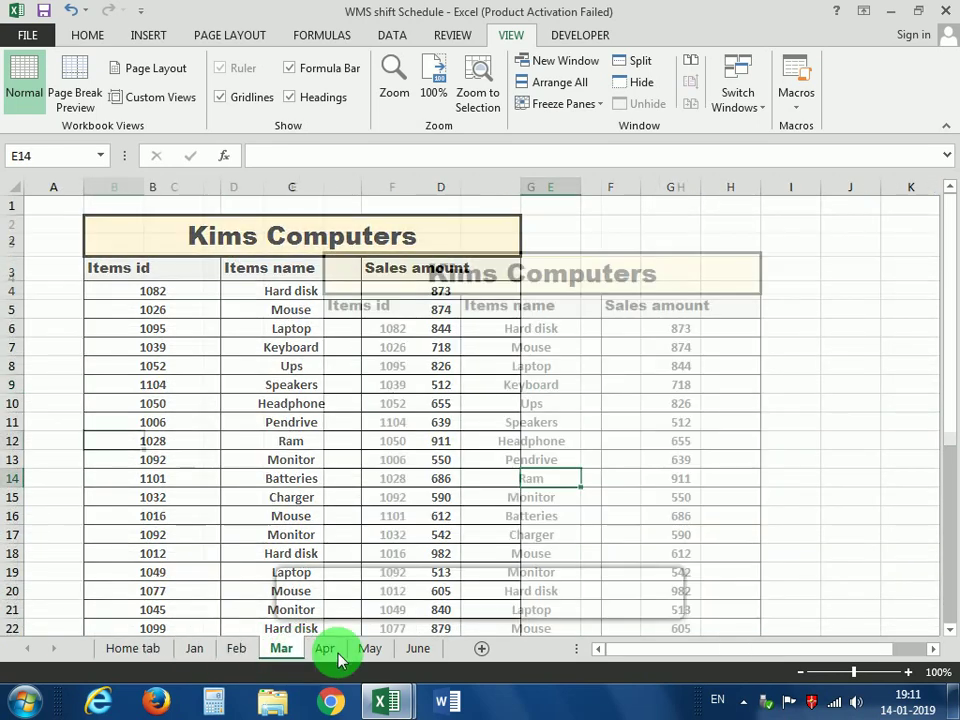
pyautogui.click(335, 652)
pyautogui.click(414, 650)
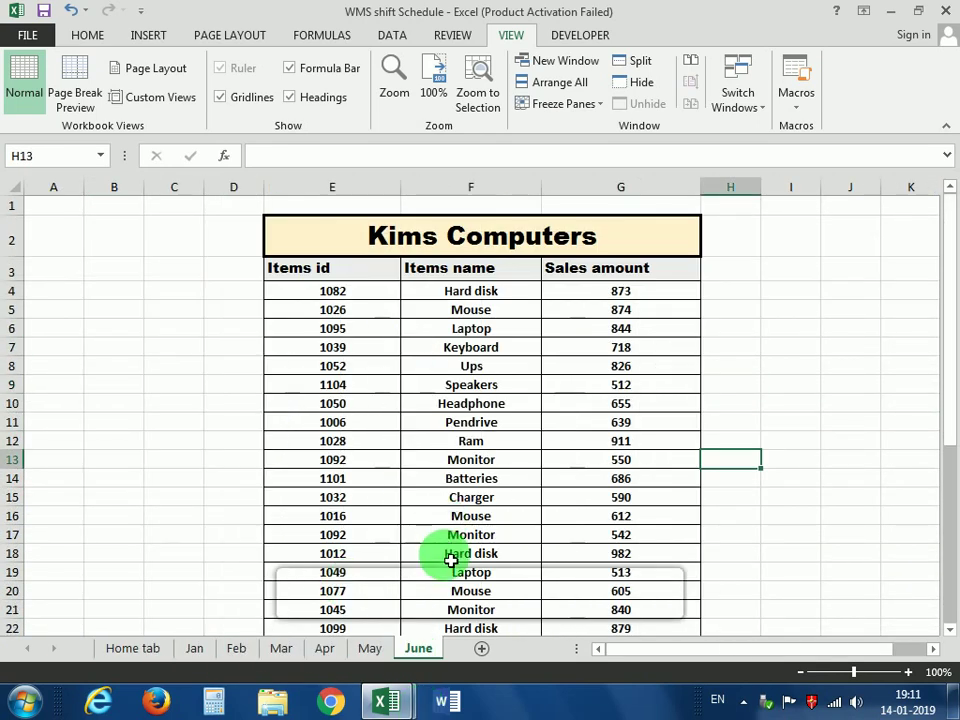
pyautogui.click(133, 652)
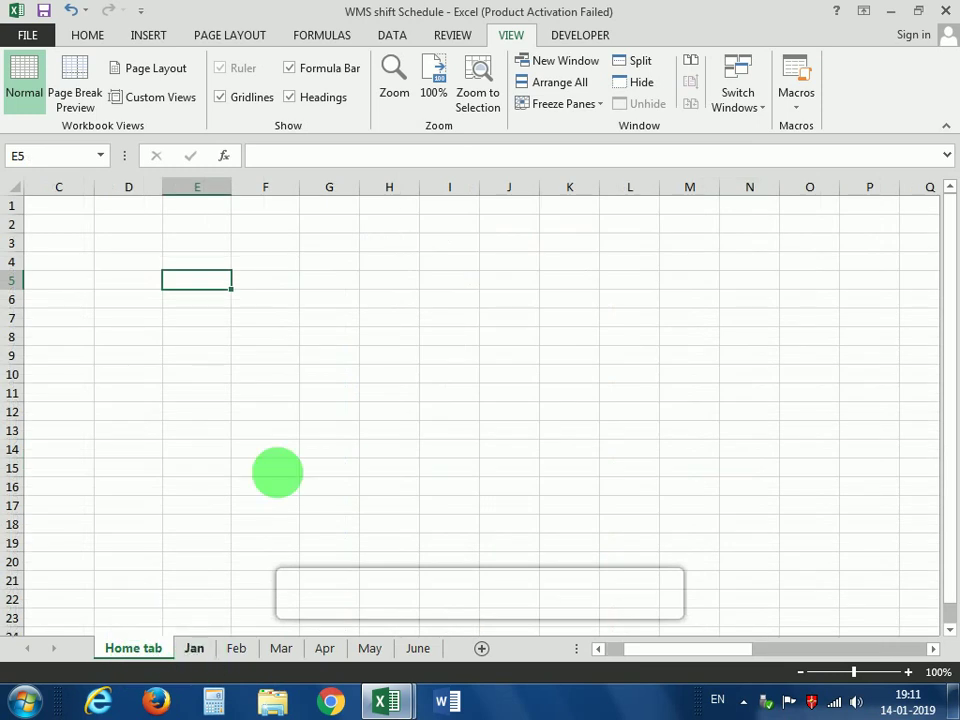
# Draw an oval shape about 1.84" wide and 0.64" high over cells E4 to G6 on the Home tab sheet.
pyautogui.click(150, 38)
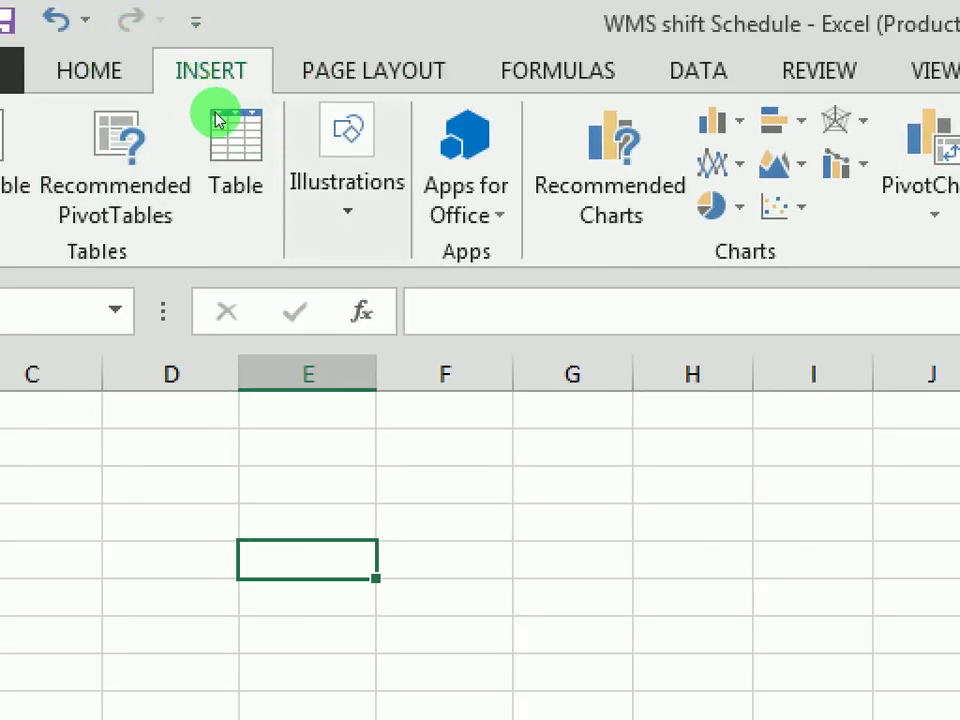
pyautogui.click(293, 180)
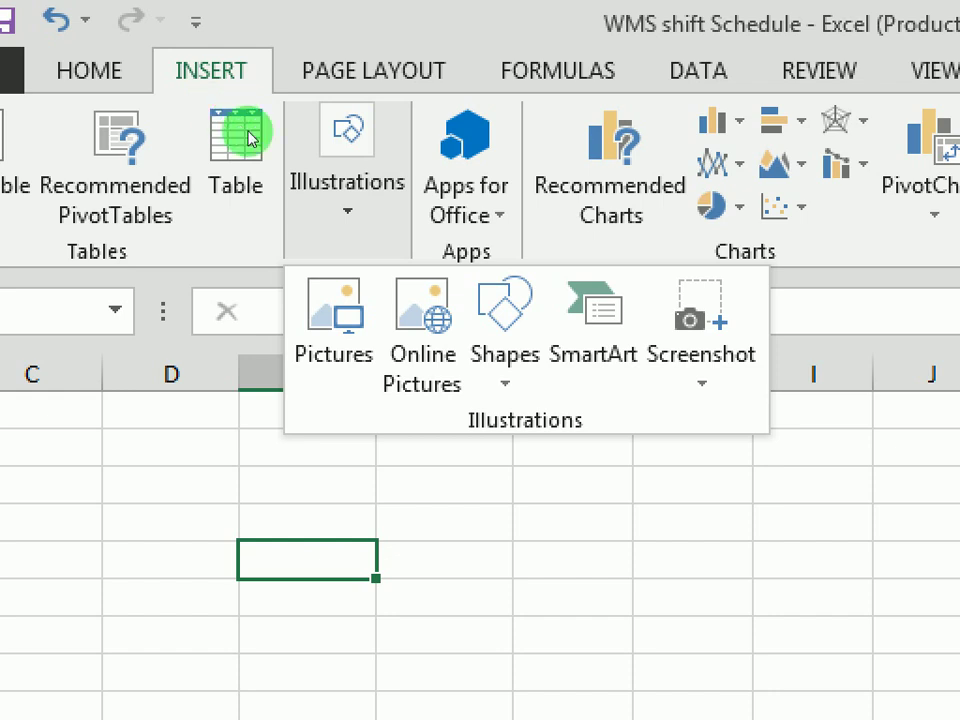
pyautogui.press('Return')
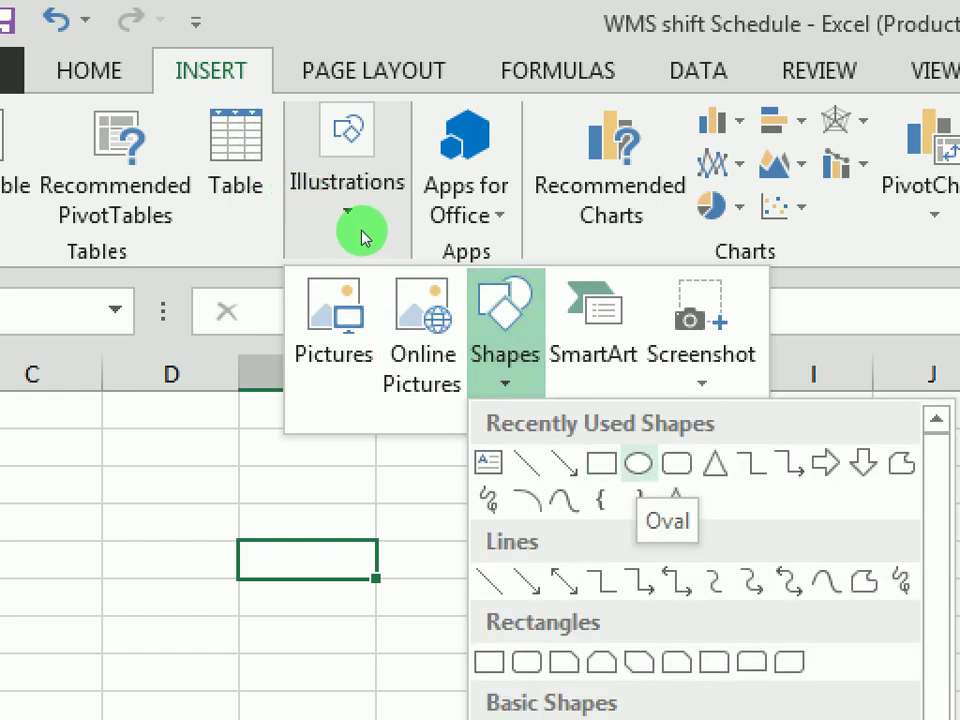
pyautogui.press('Return')
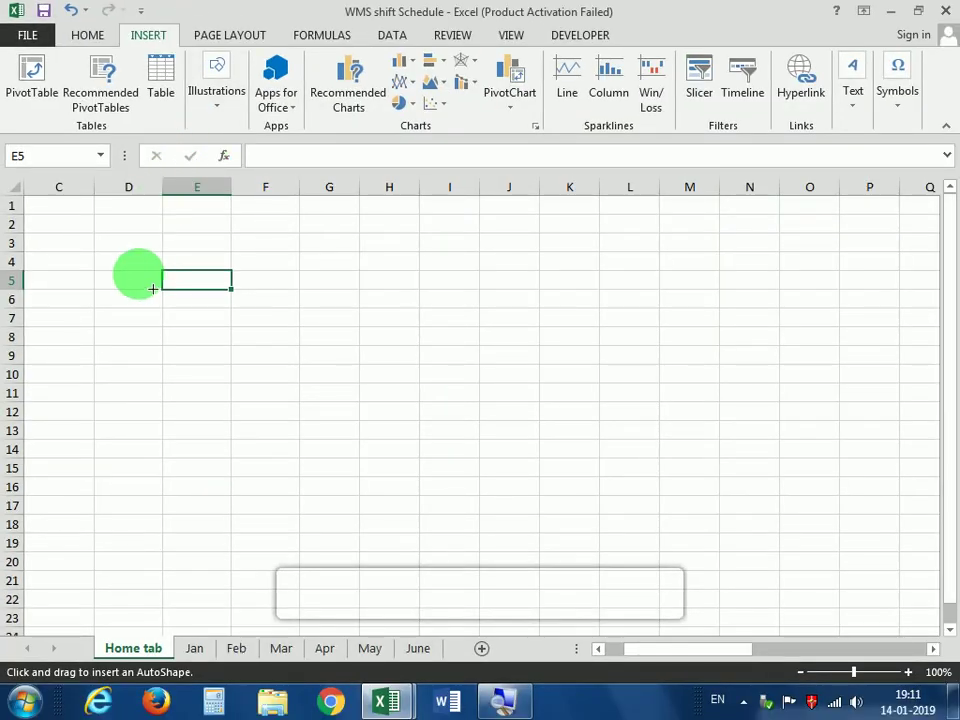
pyautogui.moveTo(180, 266)
pyautogui.mouseDown()
pyautogui.moveTo(270, 278)
pyautogui.moveTo(346, 327)
pyautogui.moveTo(334, 319)
pyautogui.mouseUp()
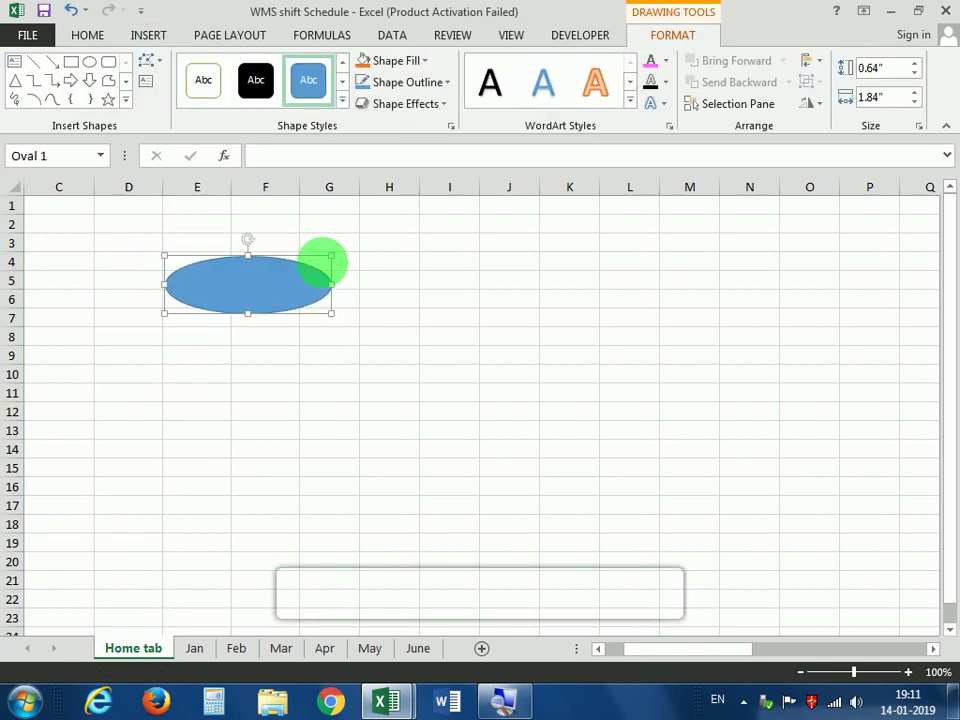
# Apply the light orange gradient preset shape style to the oval and label it "Jan".
pyautogui.click(341, 104)
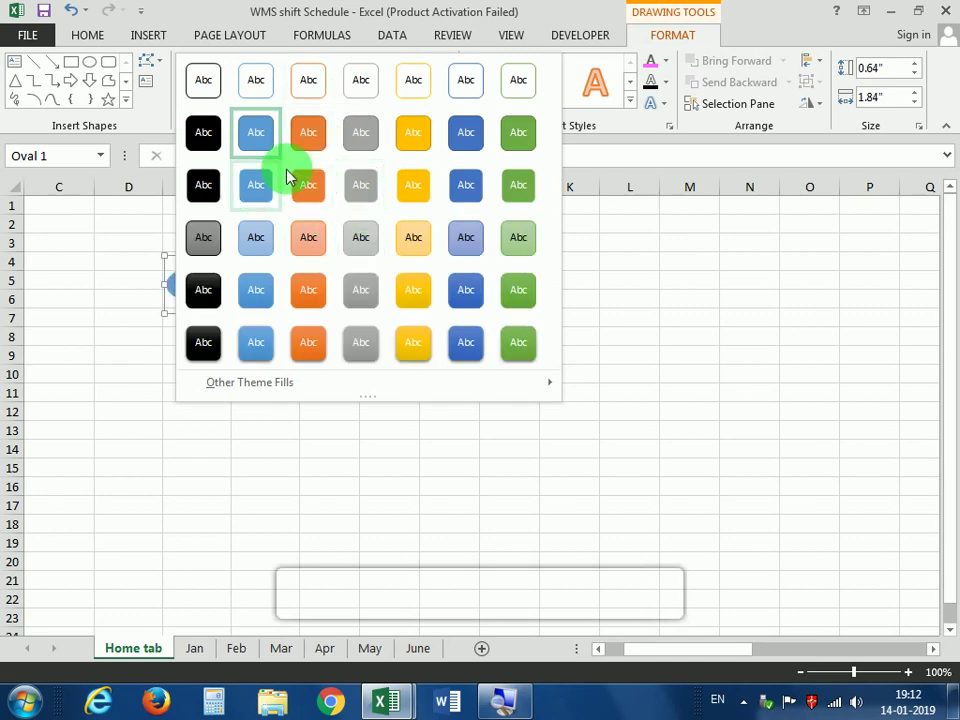
pyautogui.click(302, 244)
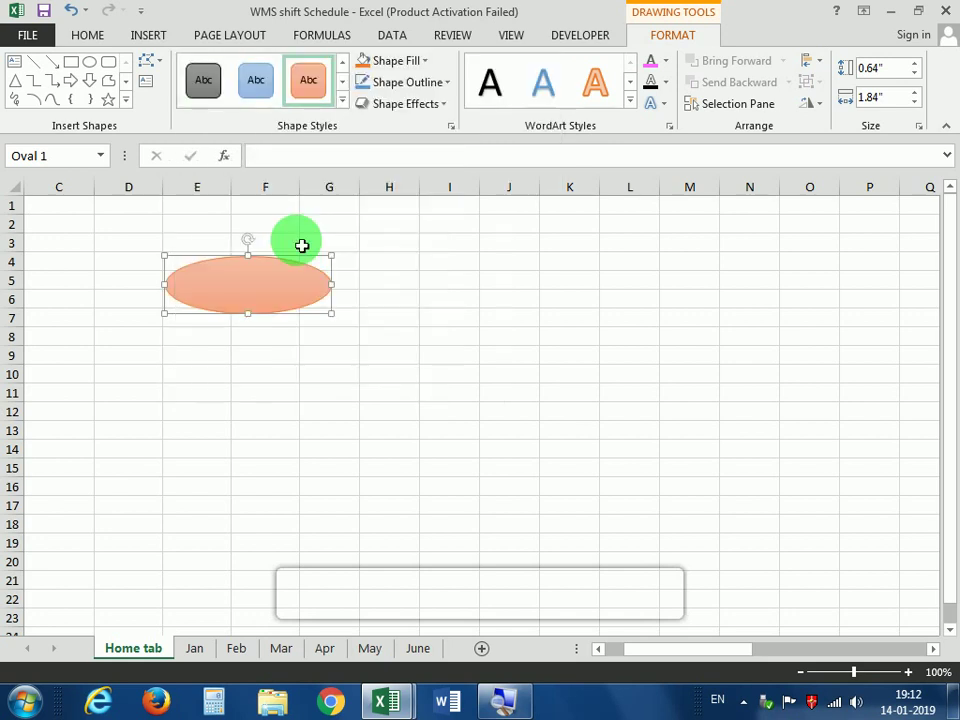
pyautogui.click(274, 339)
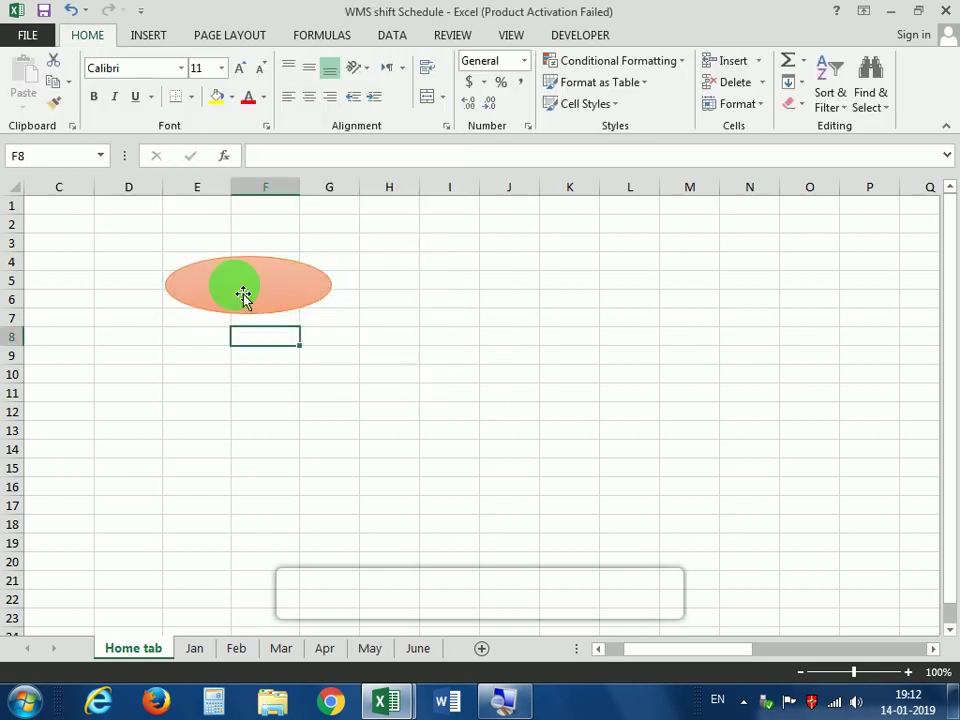
pyautogui.click(250, 290)
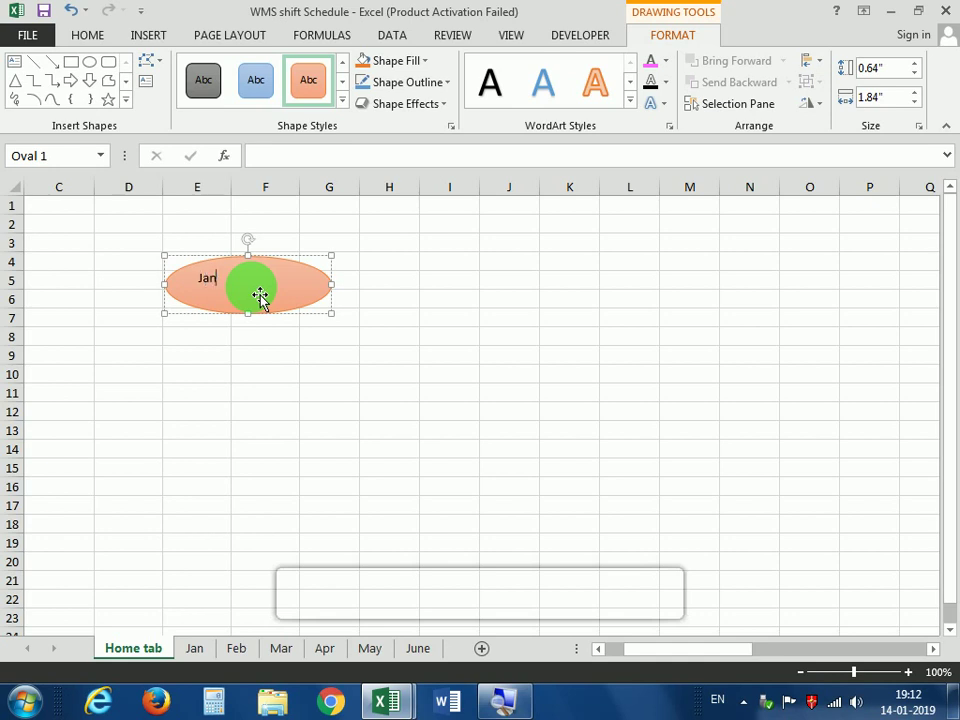
pyautogui.click(238, 436)
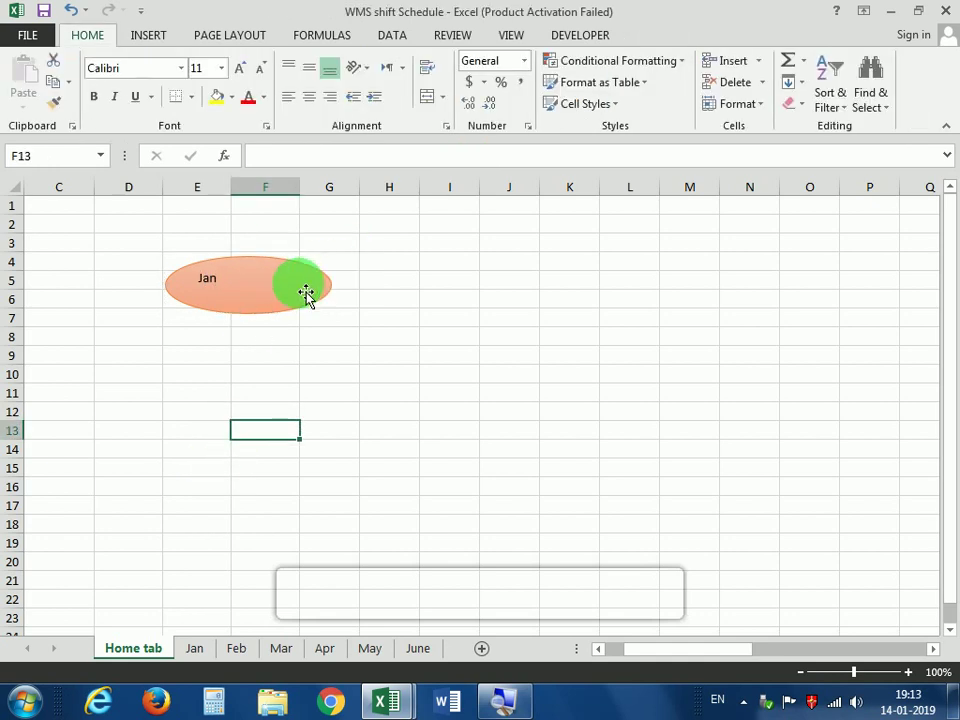
# Format the oval's Jan label as 20-point Arial Black, centred horizontally and vertically.
pyautogui.doubleClick(306, 292)
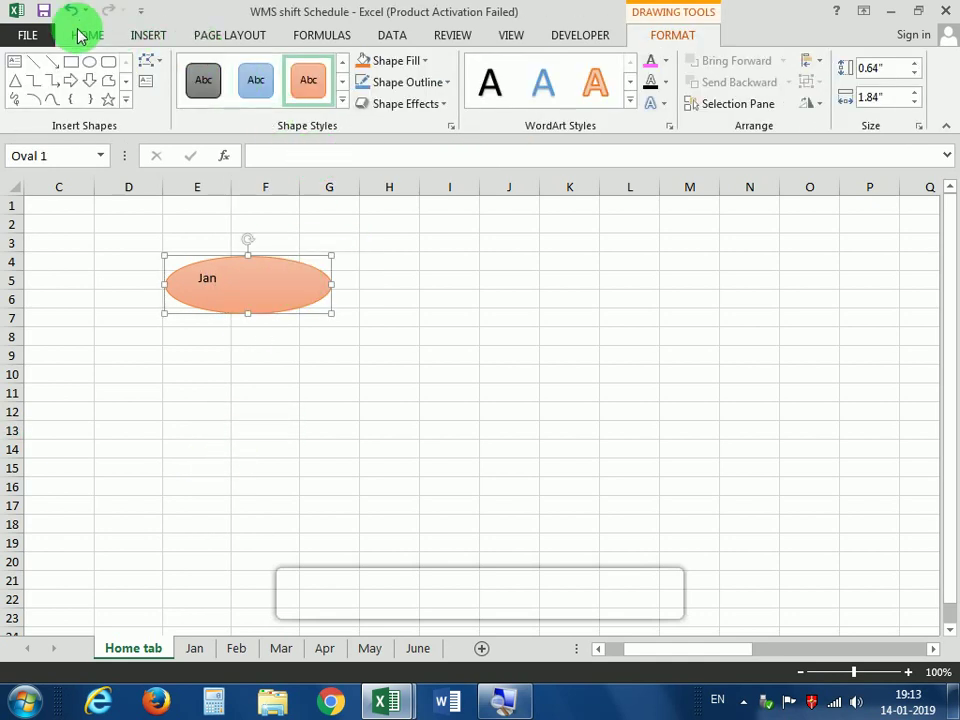
pyautogui.click(85, 36)
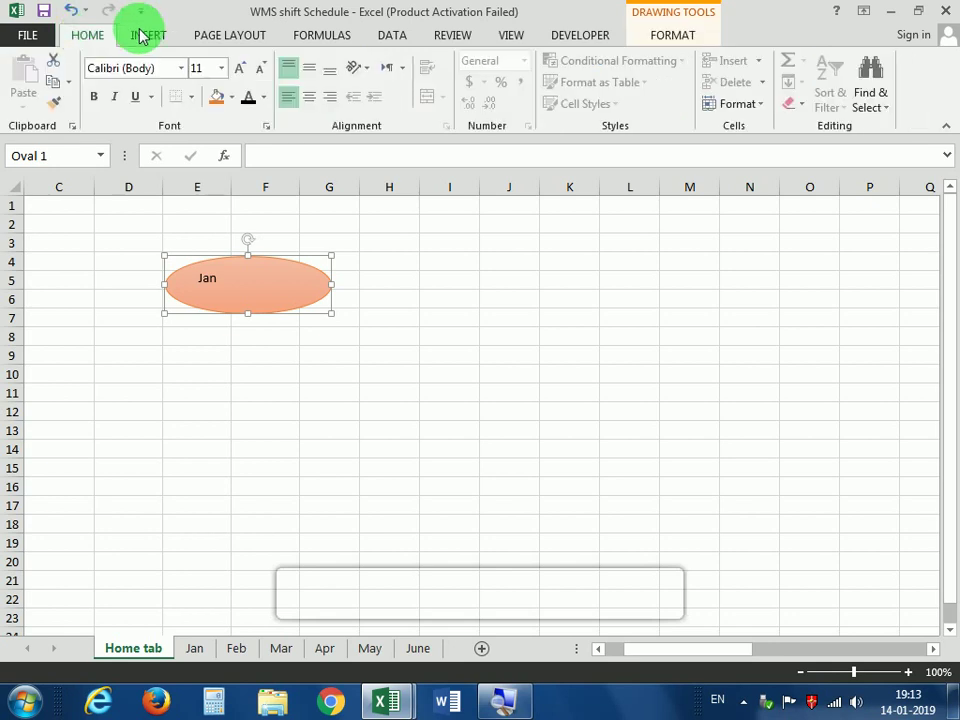
pyautogui.click(238, 70)
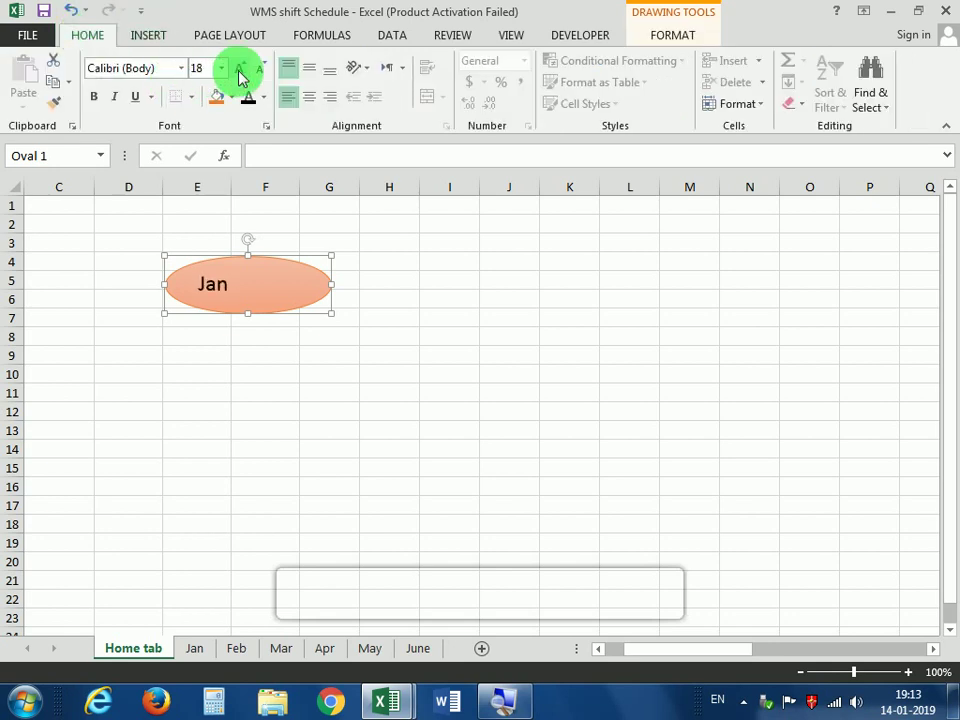
pyautogui.click(239, 69)
pyautogui.click(312, 98)
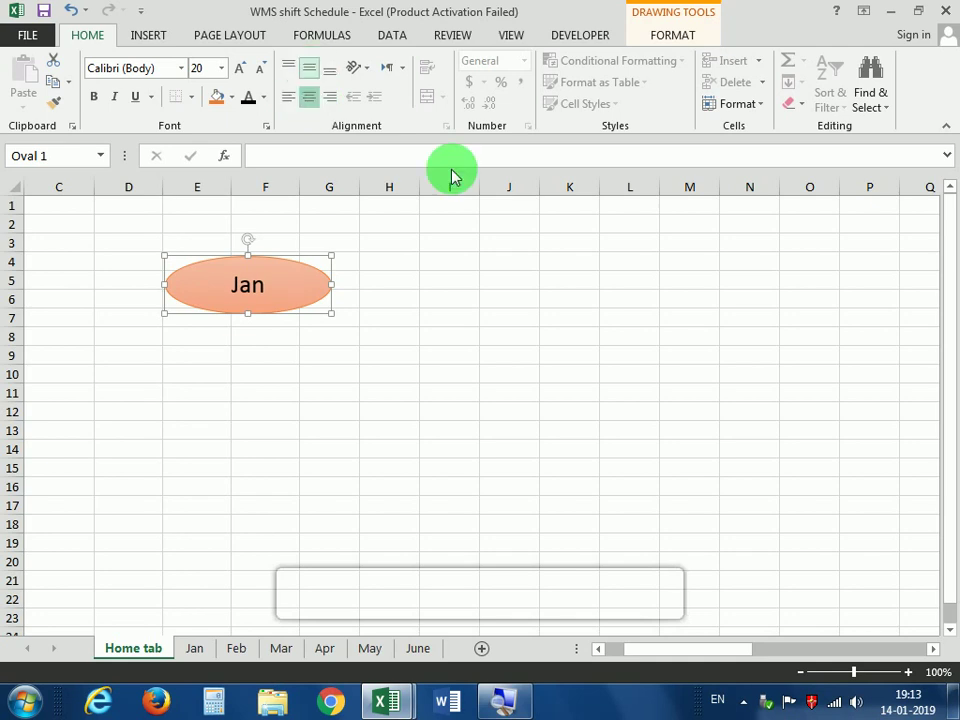
pyautogui.click(181, 68)
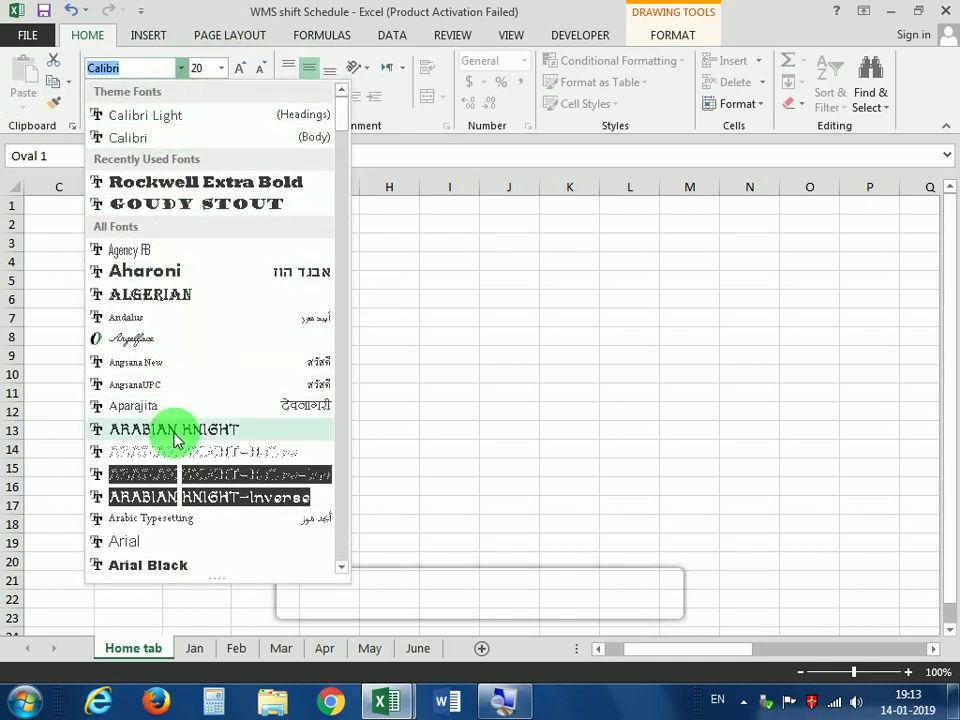
pyautogui.click(168, 566)
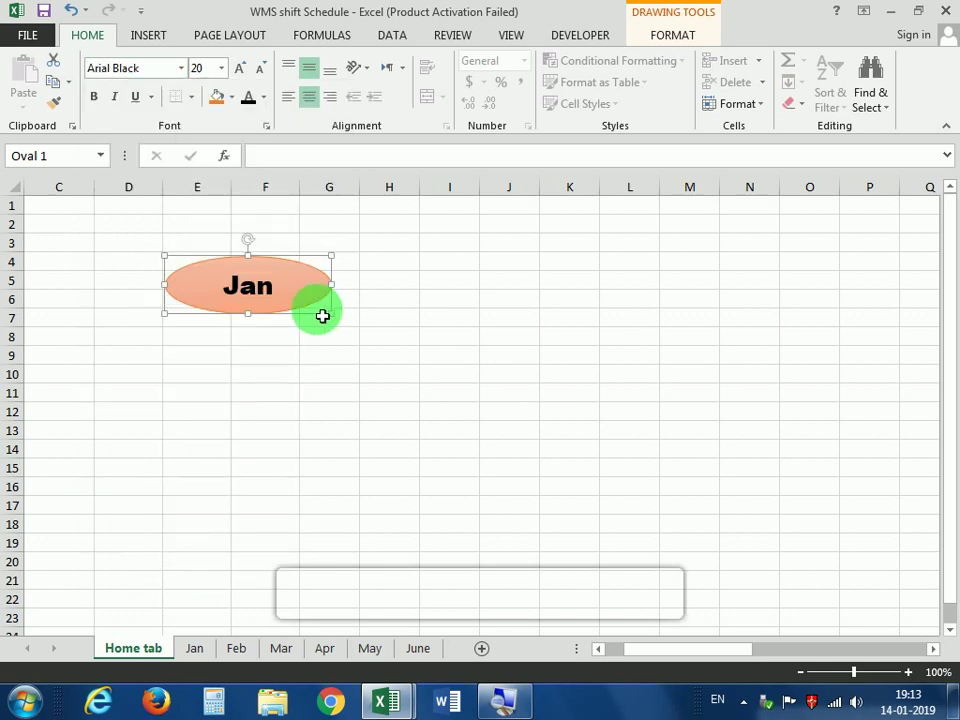
pyautogui.click(403, 285)
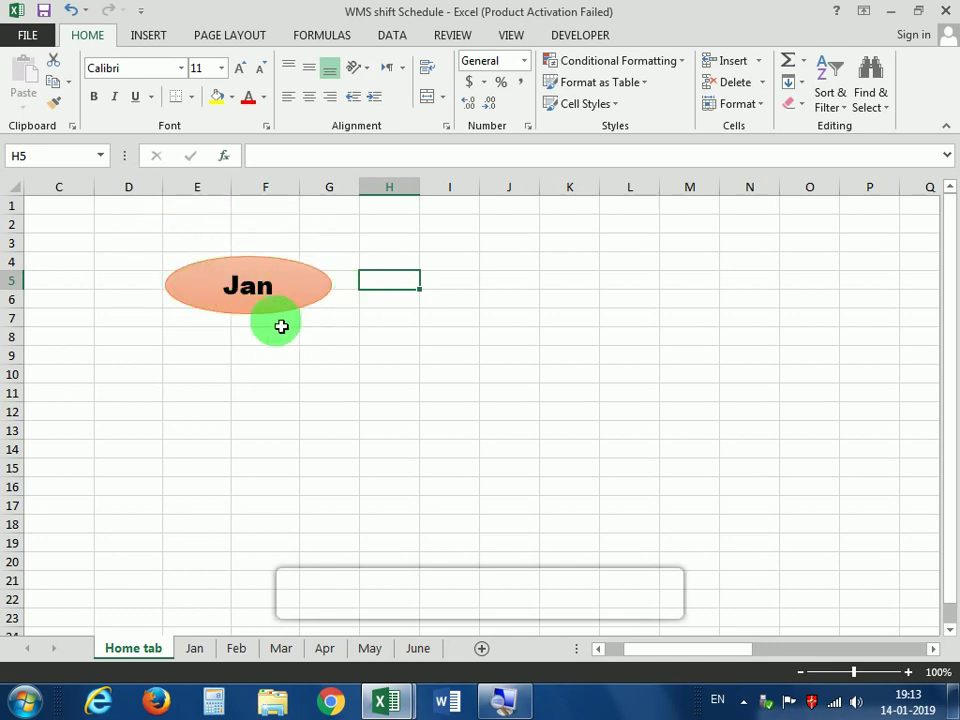
# Copy the Jan oval and paste a duplicate beside it at cell I4.
pyautogui.click(209, 283)
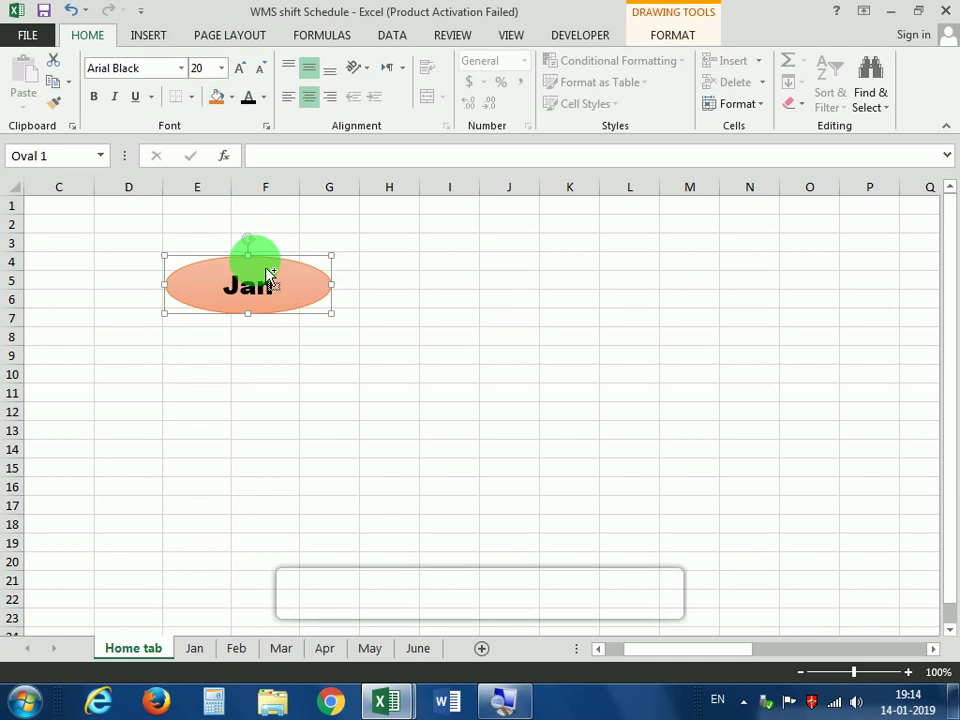
pyautogui.rightClick(212, 277)
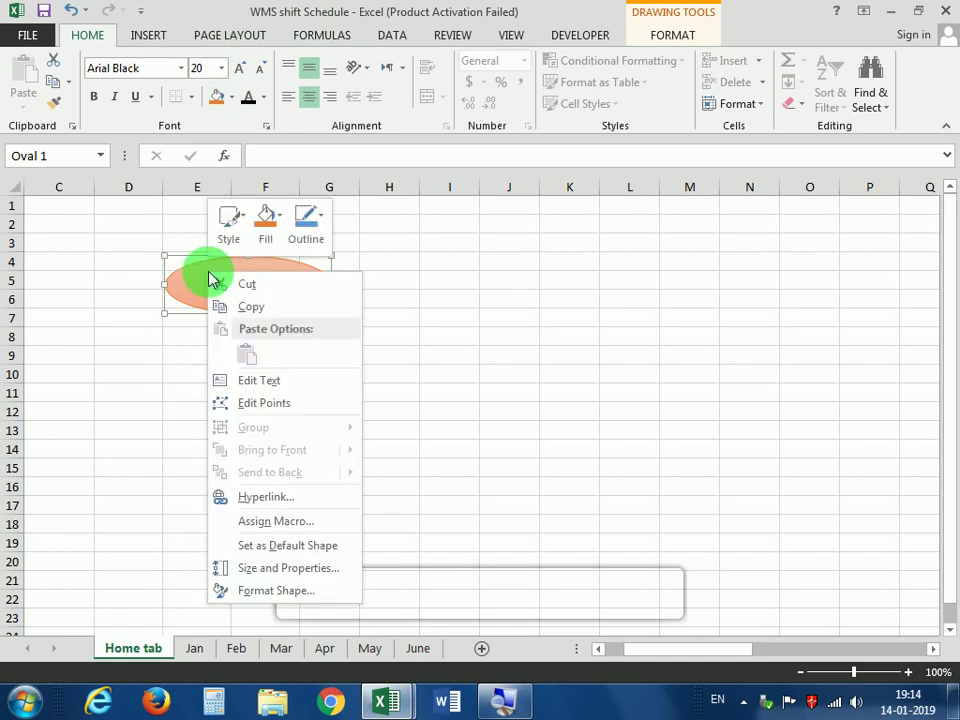
pyautogui.click(260, 308)
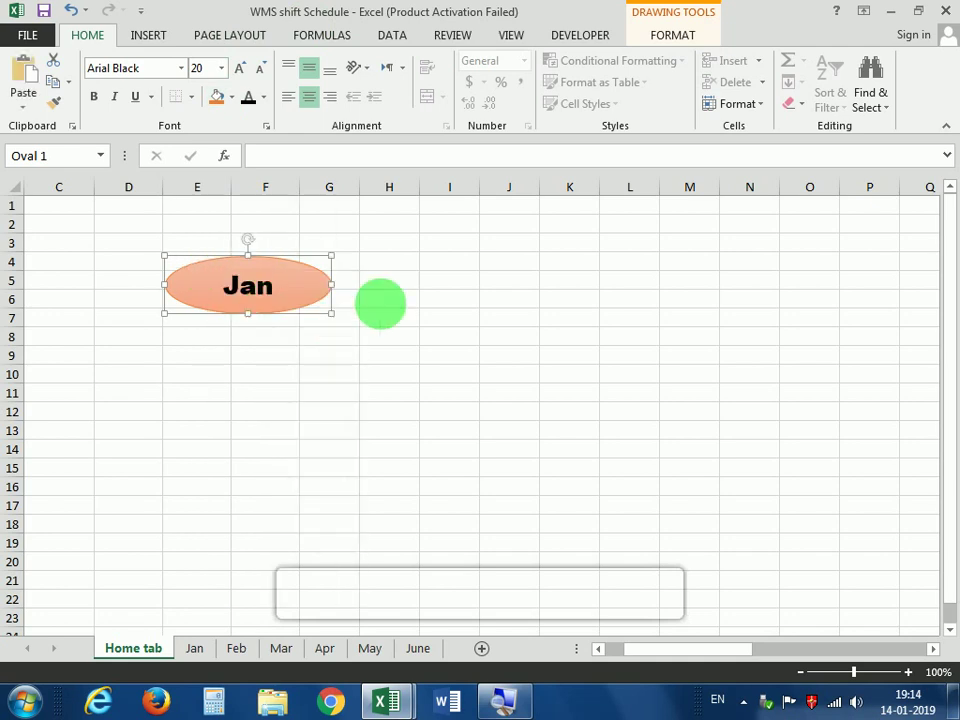
pyautogui.click(440, 282)
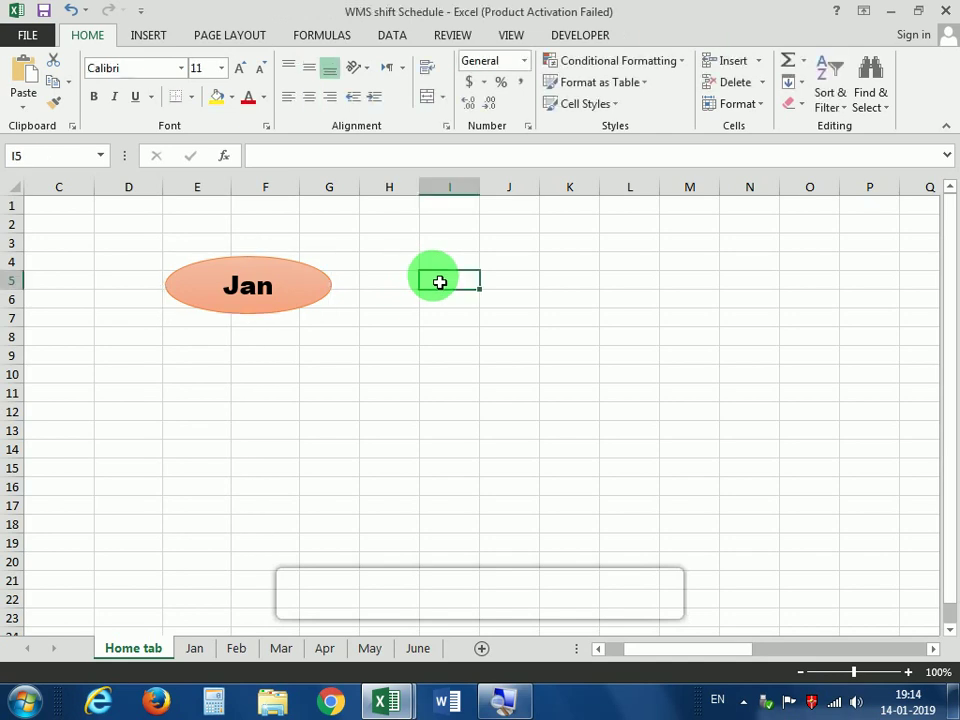
pyautogui.press('Left')
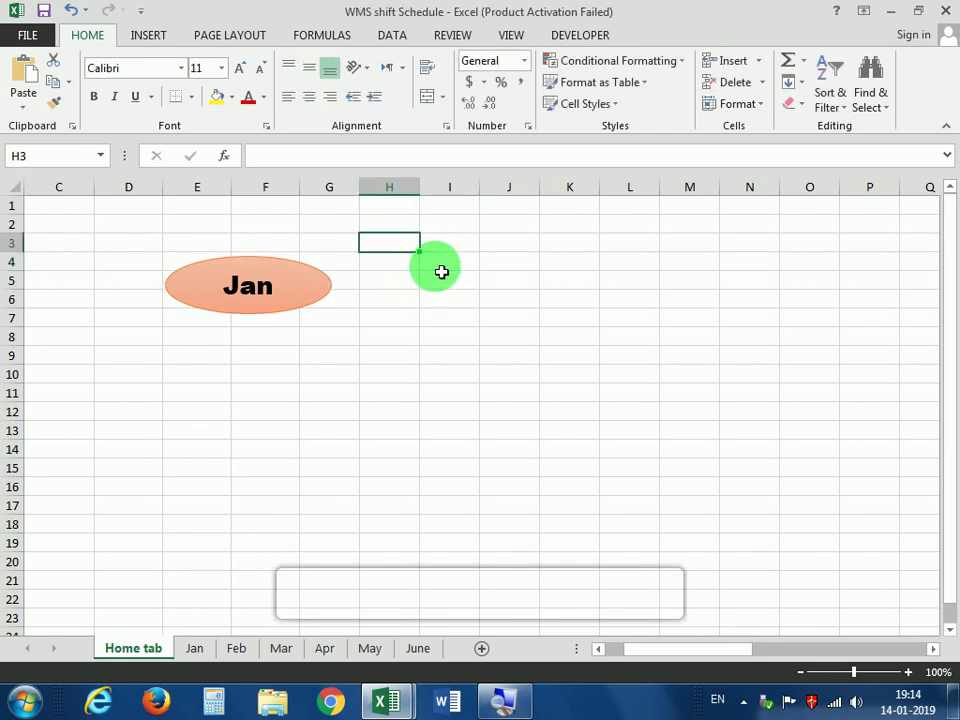
pyautogui.press('Down')
pyautogui.click(446, 270)
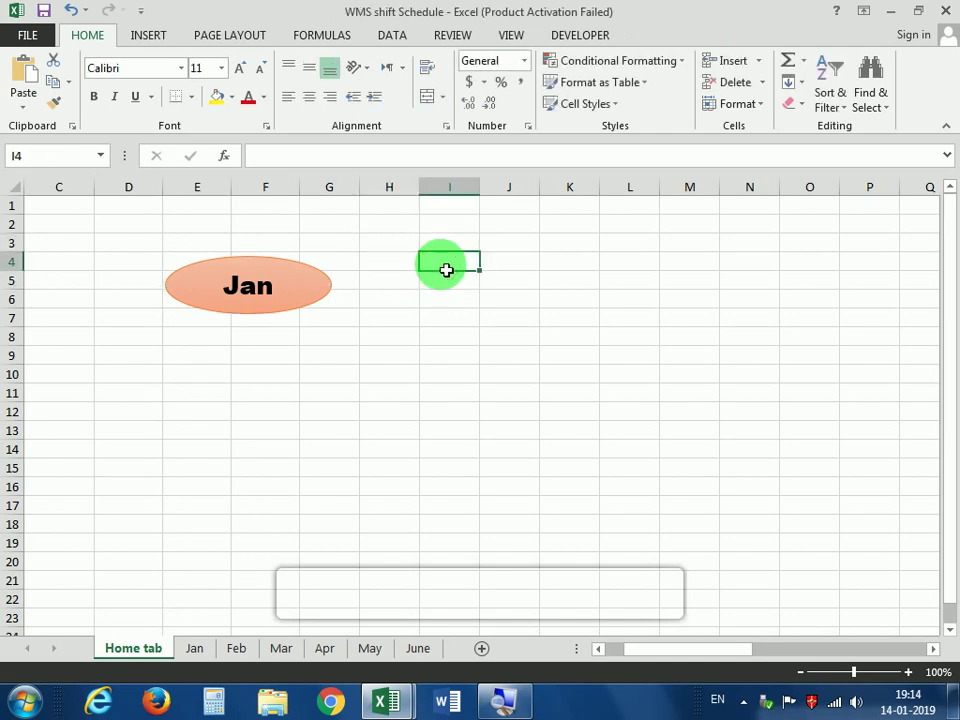
pyautogui.rightClick(448, 271)
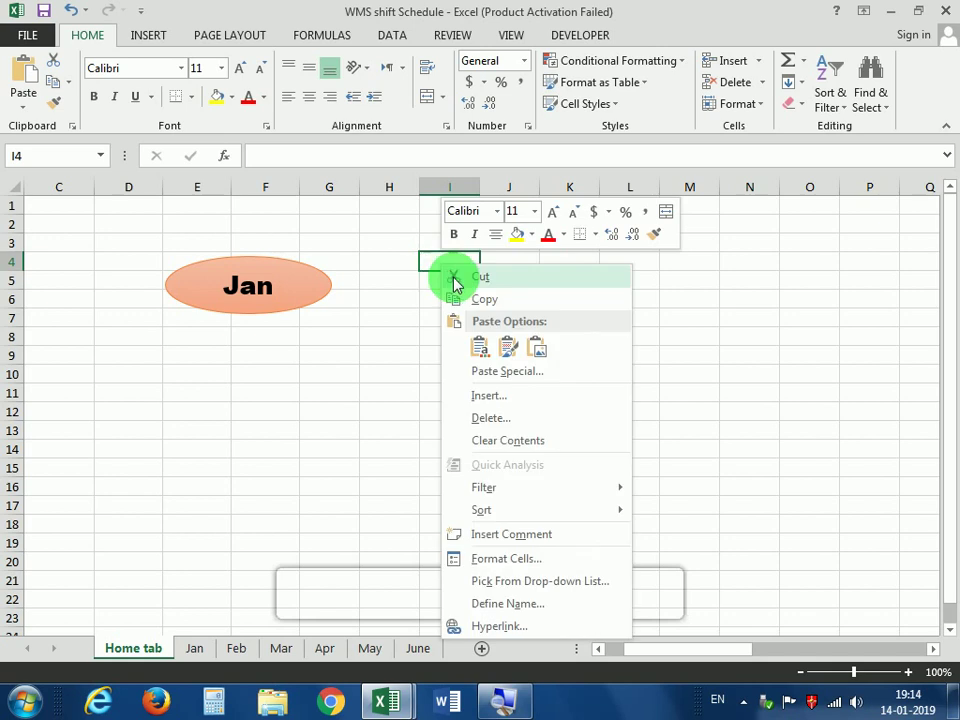
pyautogui.click(503, 350)
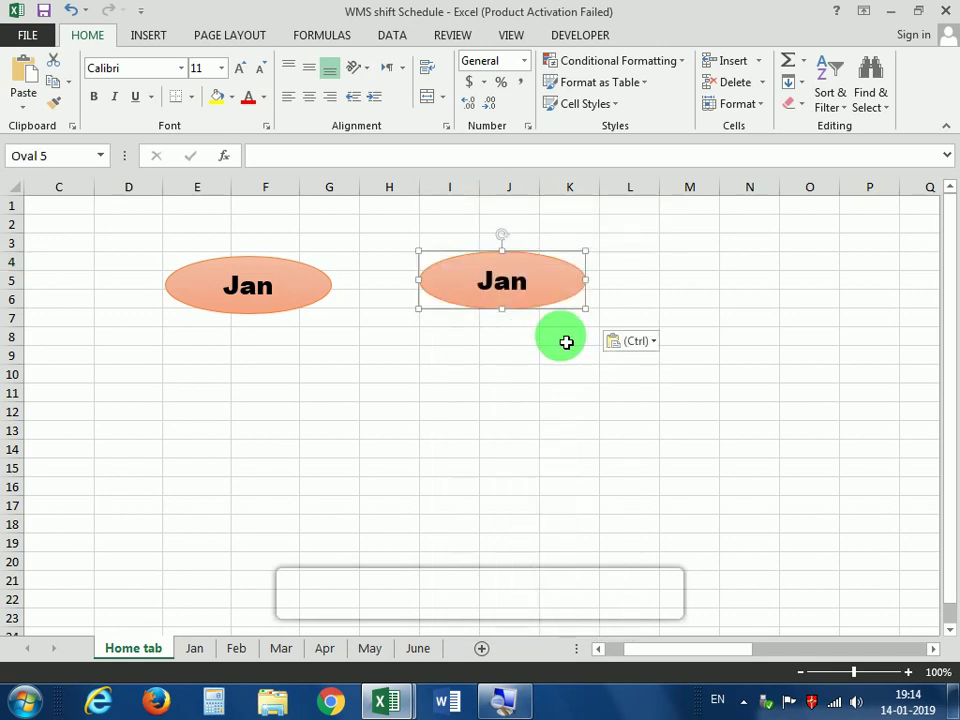
# Paste more Jan ovals, starting at cell M4, and arrange them as two rows of three.
pyautogui.click(706, 267)
pyautogui.rightClick(706, 267)
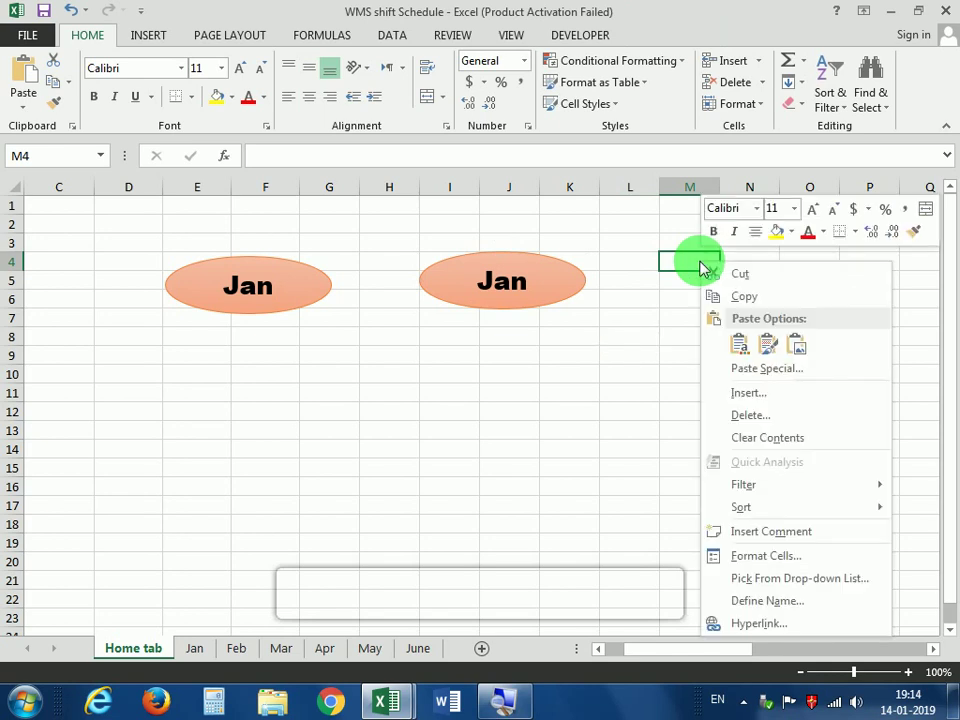
pyautogui.click(768, 346)
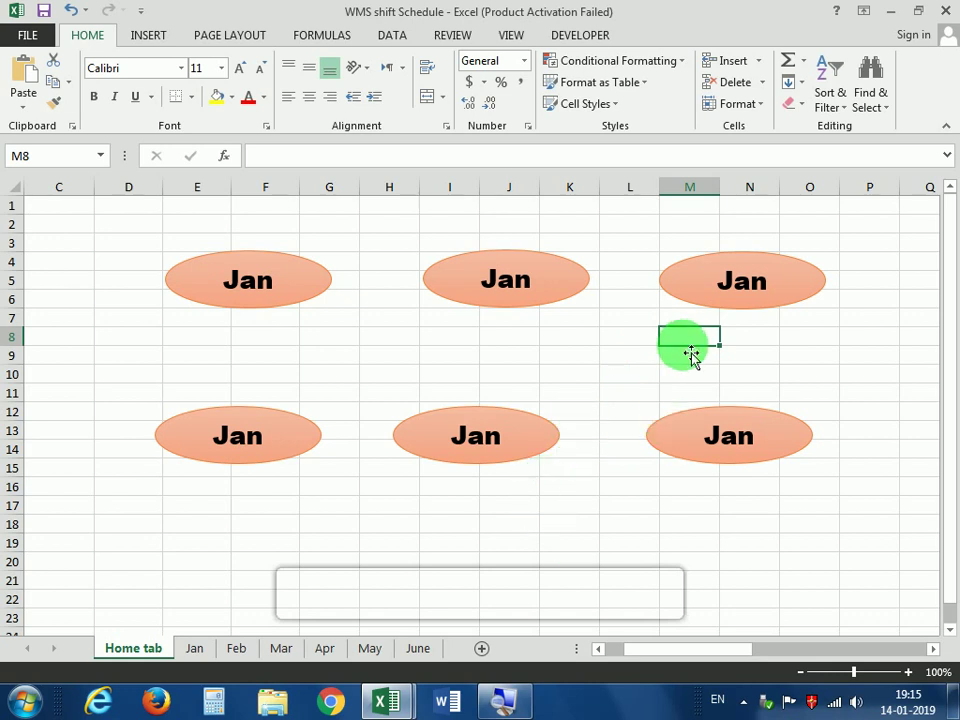
pyautogui.click(535, 286)
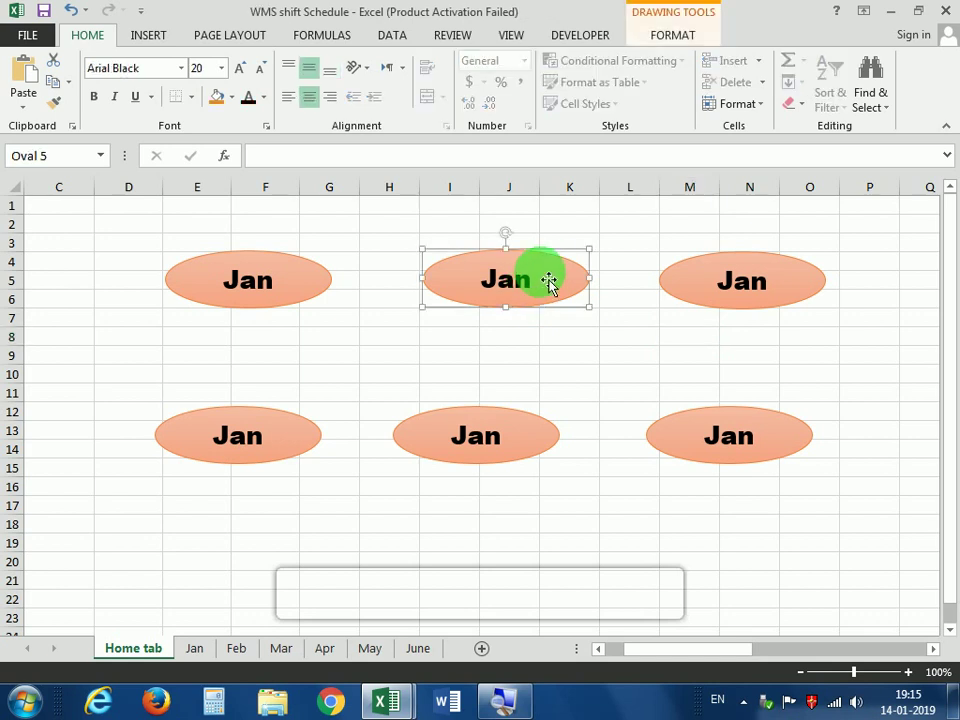
pyautogui.press('Delete')
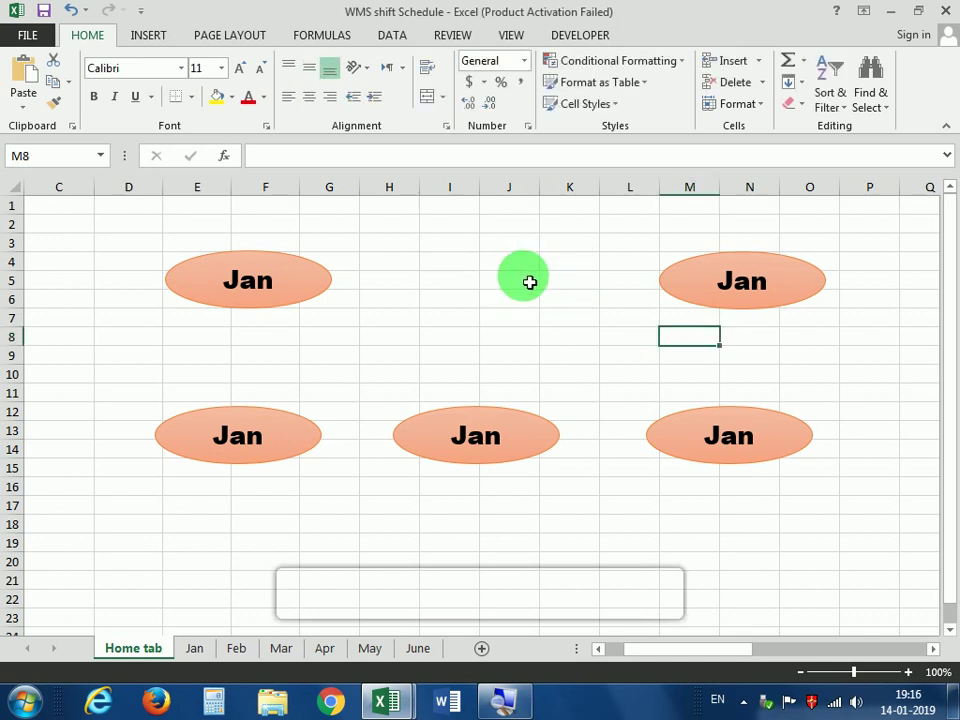
pyautogui.hotkey('ctrl', 'z')
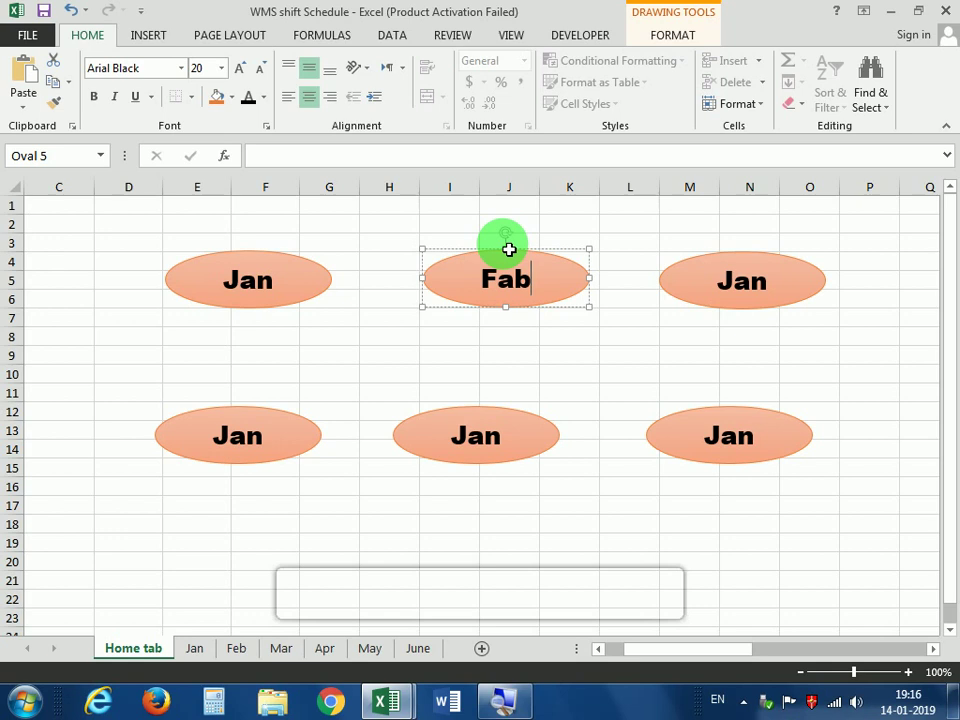
# Relabel the ovals after Jan as "Feb" and "Mar" in the upper row and "Apr", "May" and "June" in the lower row.
pyautogui.press('BackSpace')
pyautogui.press('BackSpace')
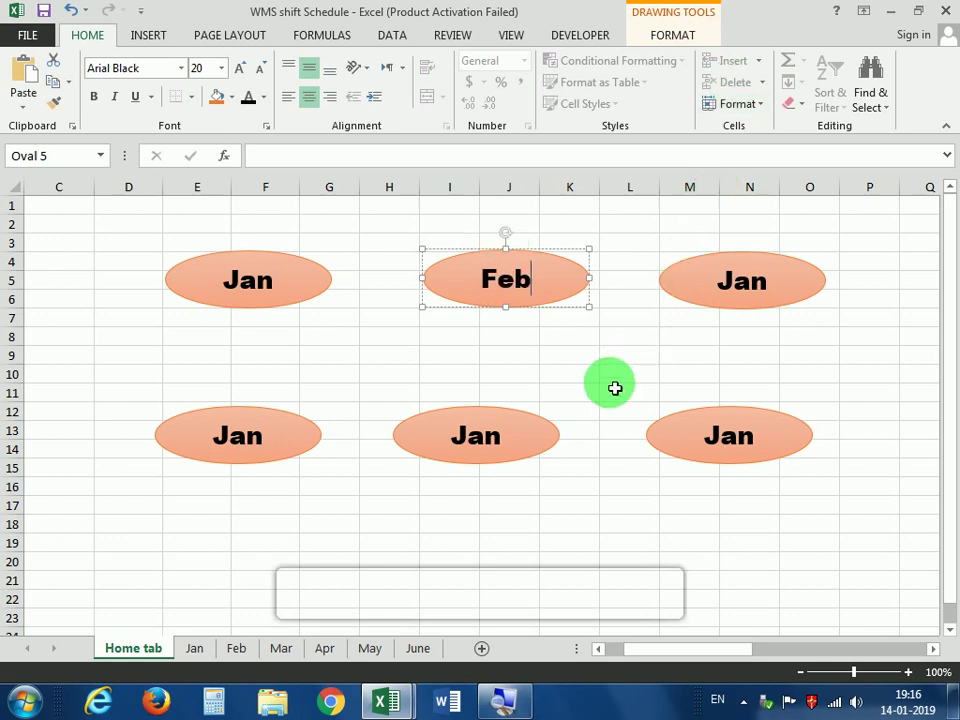
pyautogui.click(615, 376)
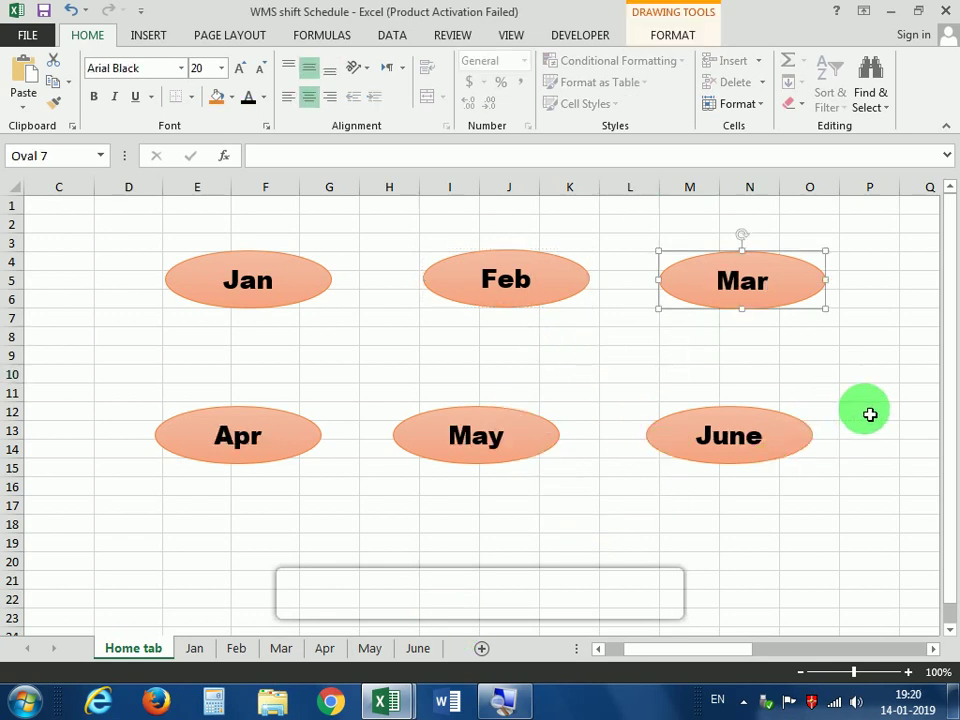
pyautogui.click(870, 414)
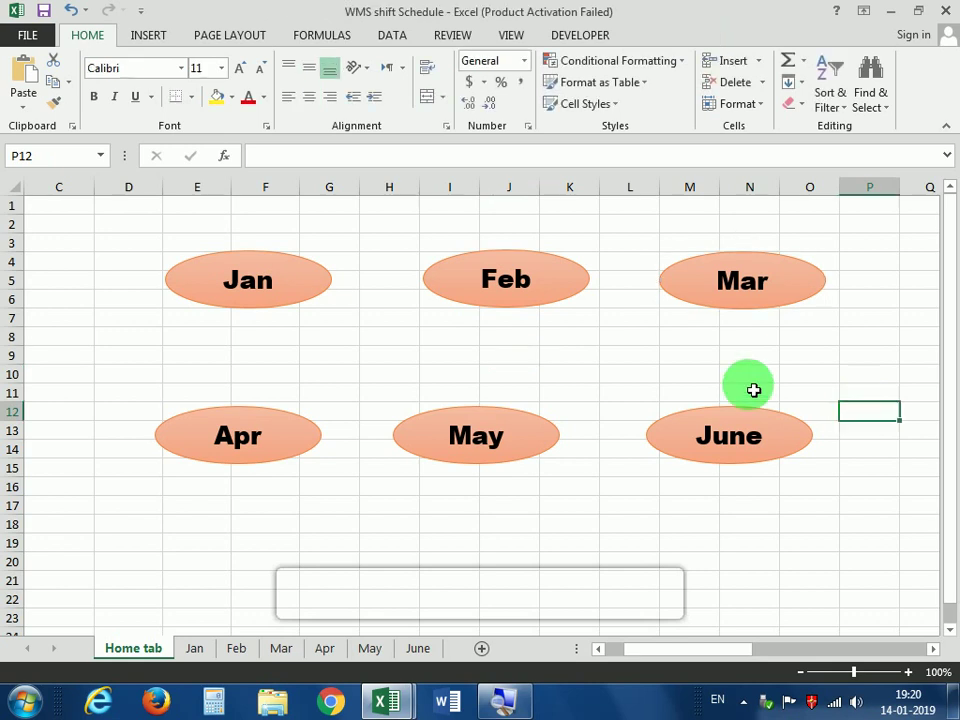
# Copy the Jan oval to cell F3 of the Jan sheet and relabel the copy "Back".
pyautogui.click(232, 268)
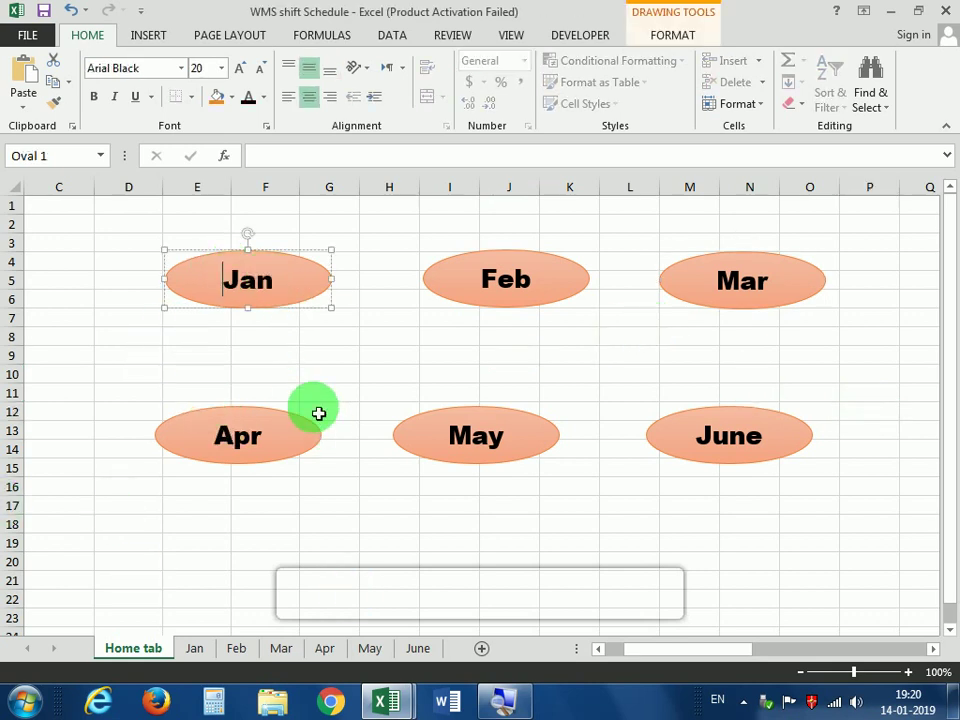
pyautogui.rightClick(286, 278)
pyautogui.click(296, 315)
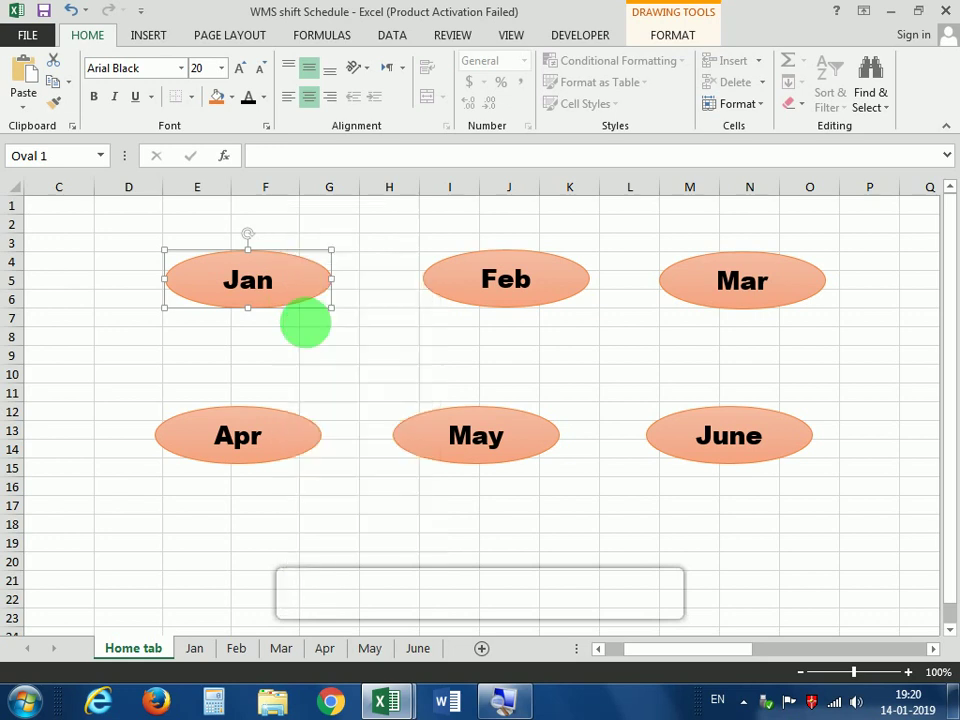
pyautogui.click(197, 650)
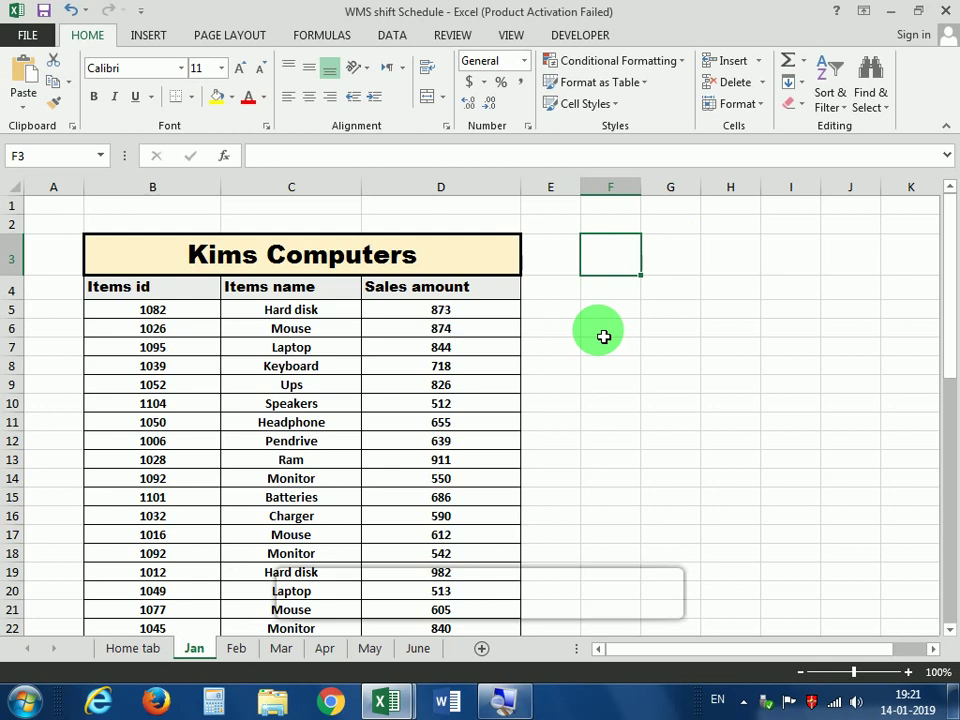
pyautogui.hotkey('ctrl', 'v')
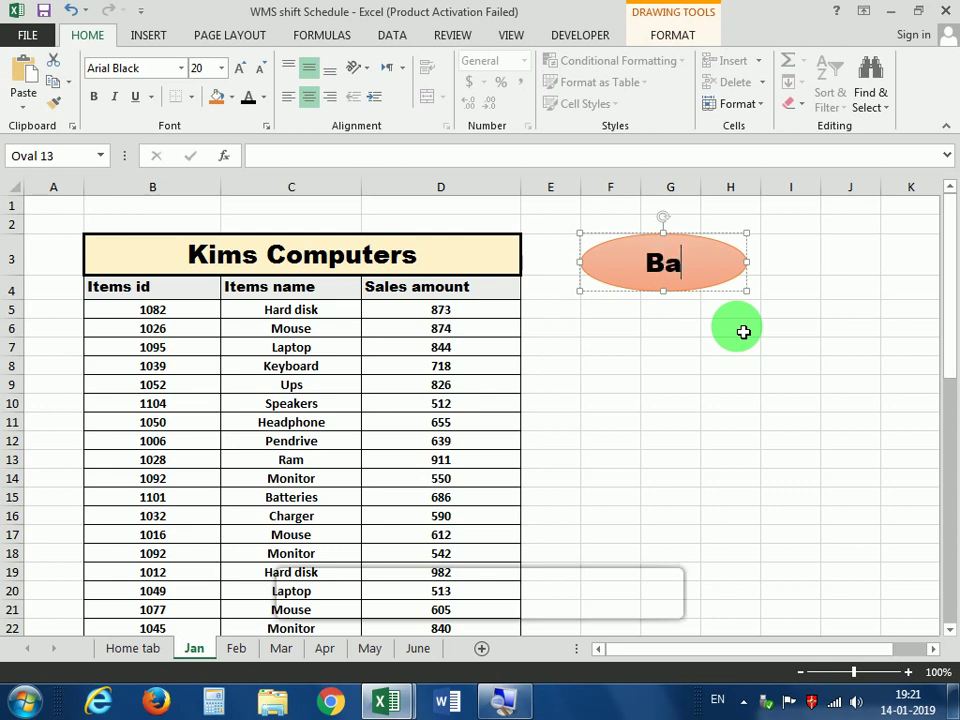
pyautogui.click(720, 385)
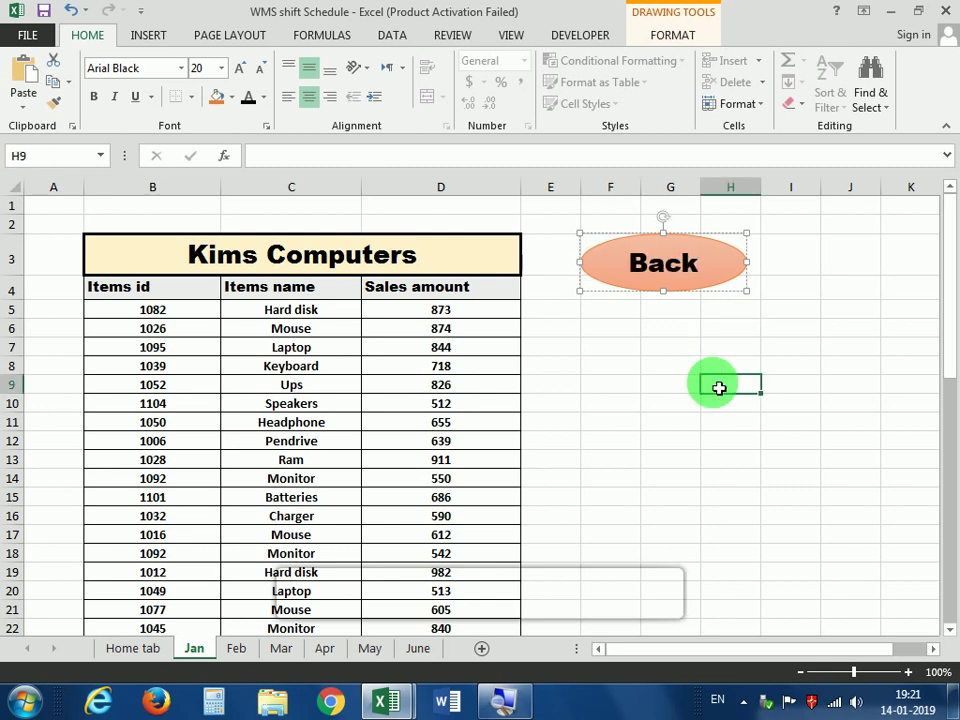
pyautogui.click(693, 262)
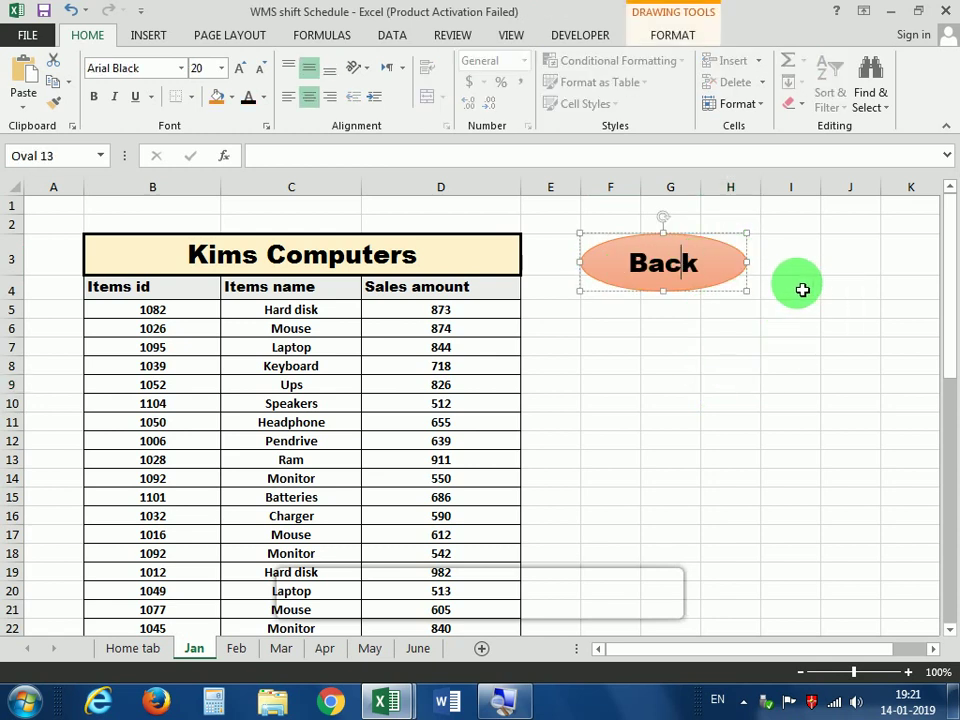
# Paste the copied Jan oval at cell F2 of the Feb sheet and cell J4 of the Mar sheet.
pyautogui.click(236, 648)
pyautogui.click(616, 252)
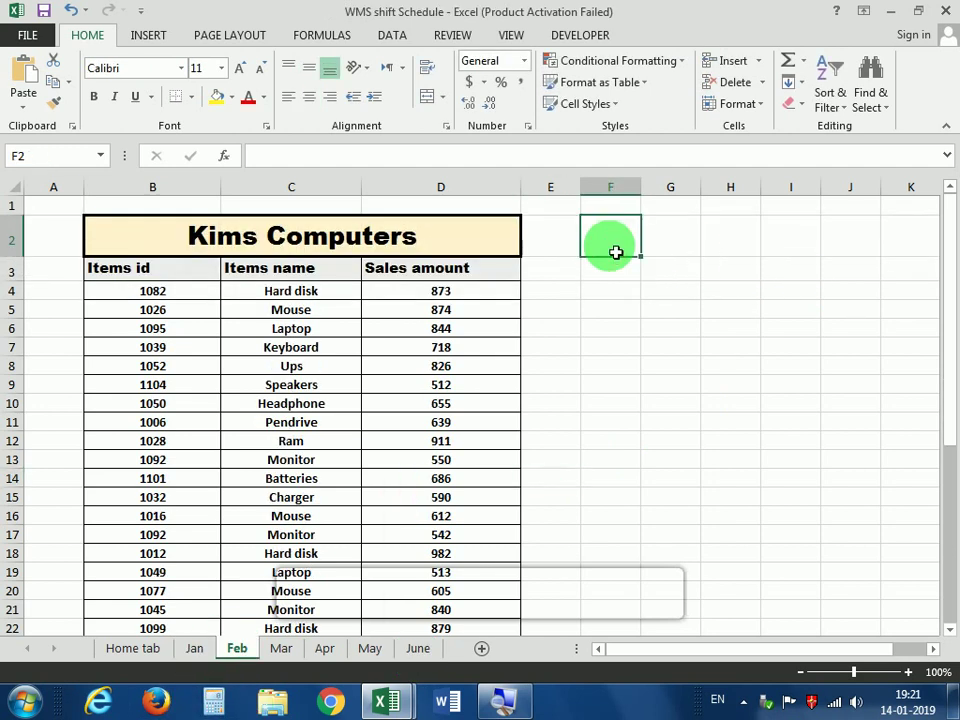
pyautogui.hotkey('ctrl', 'v')
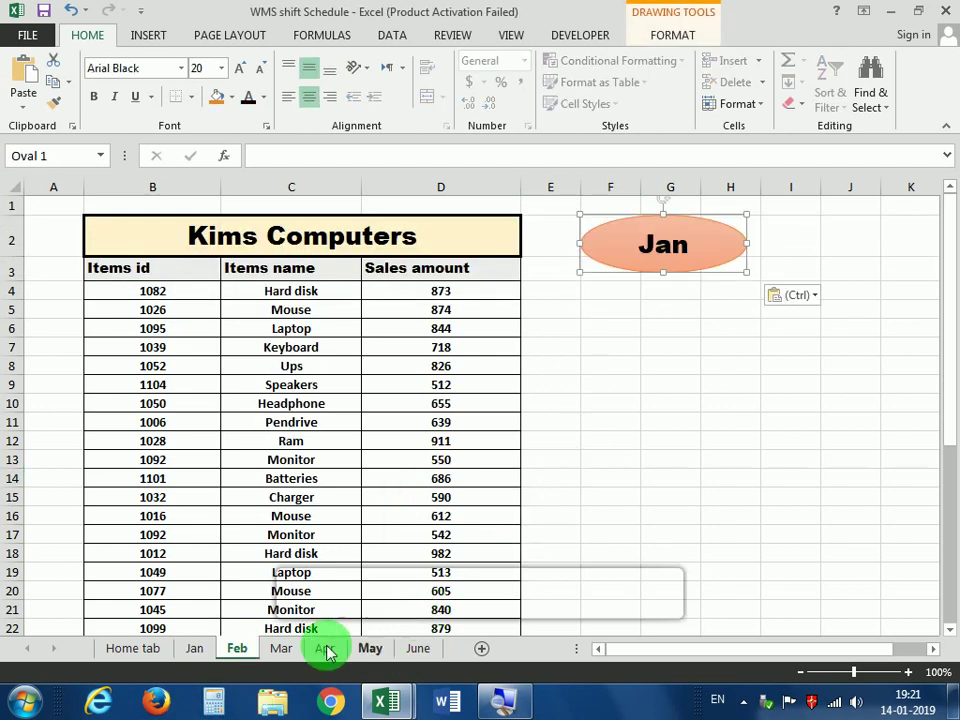
pyautogui.click(288, 650)
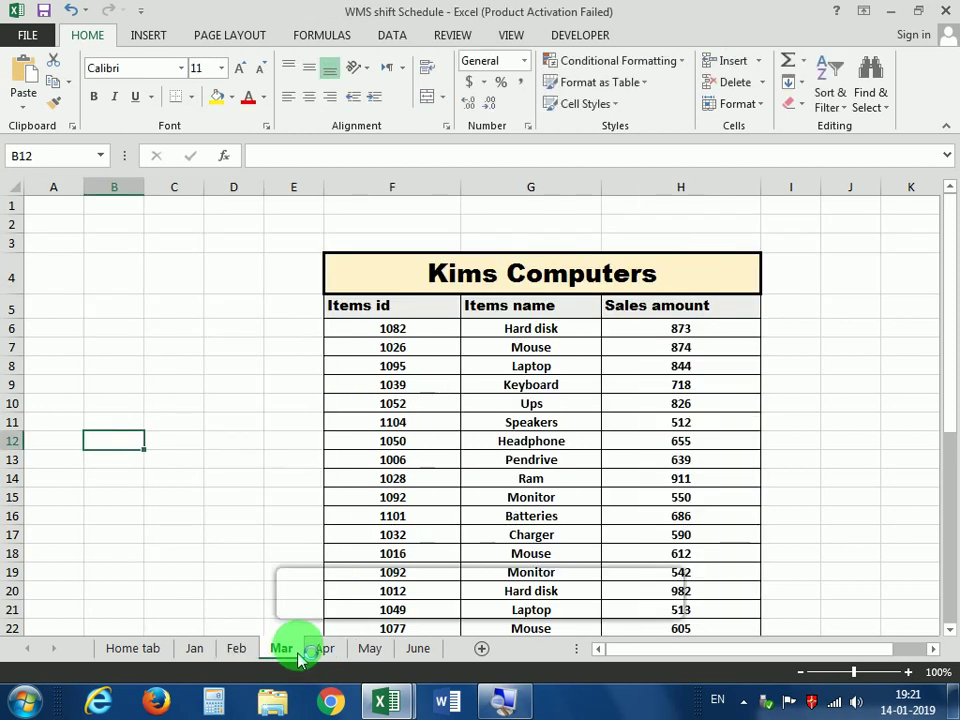
pyautogui.click(849, 289)
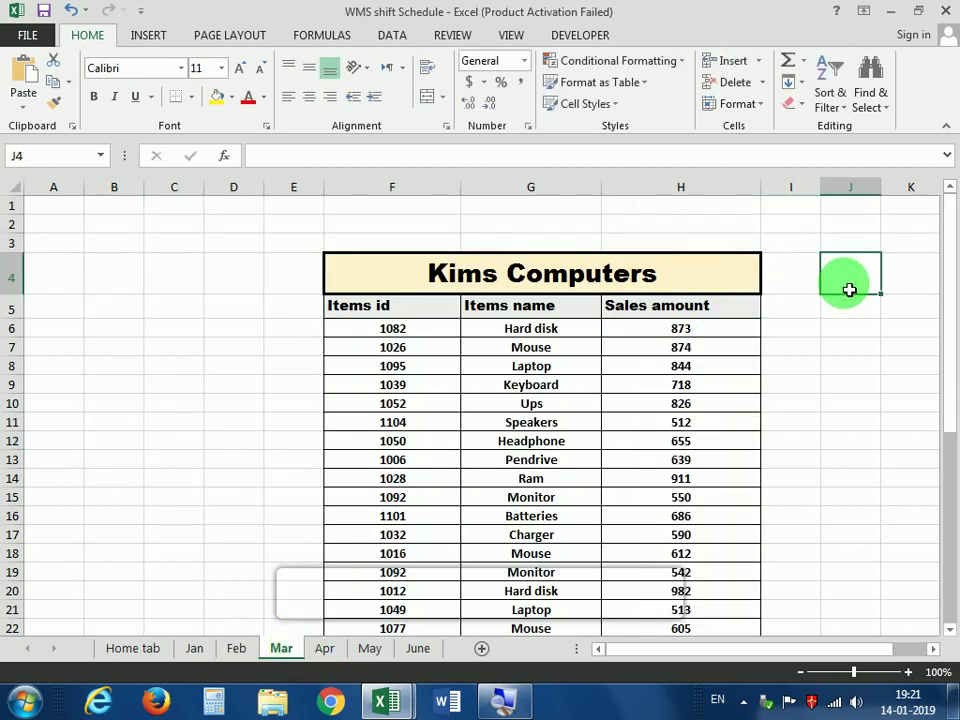
pyautogui.hotkey('ctrl', 'v')
# Paste the oval beside the table on the Apr sheet at F7, the May sheet at H3 and the June sheet at I2.
pyautogui.click(322, 648)
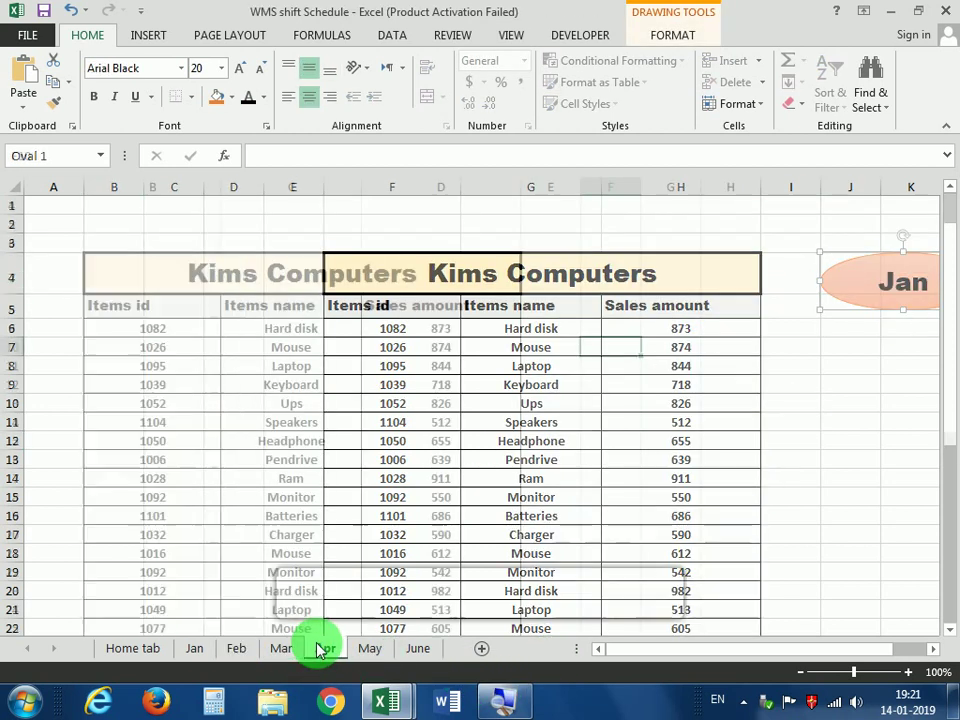
pyautogui.click(592, 289)
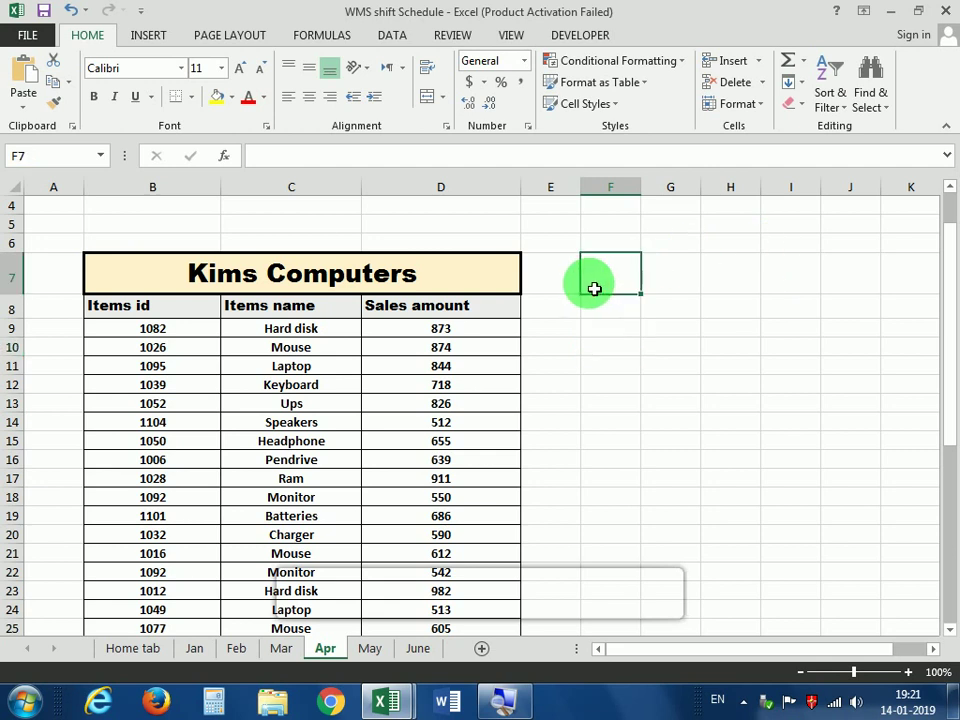
pyautogui.hotkey('ctrl', 'v')
pyautogui.click(370, 648)
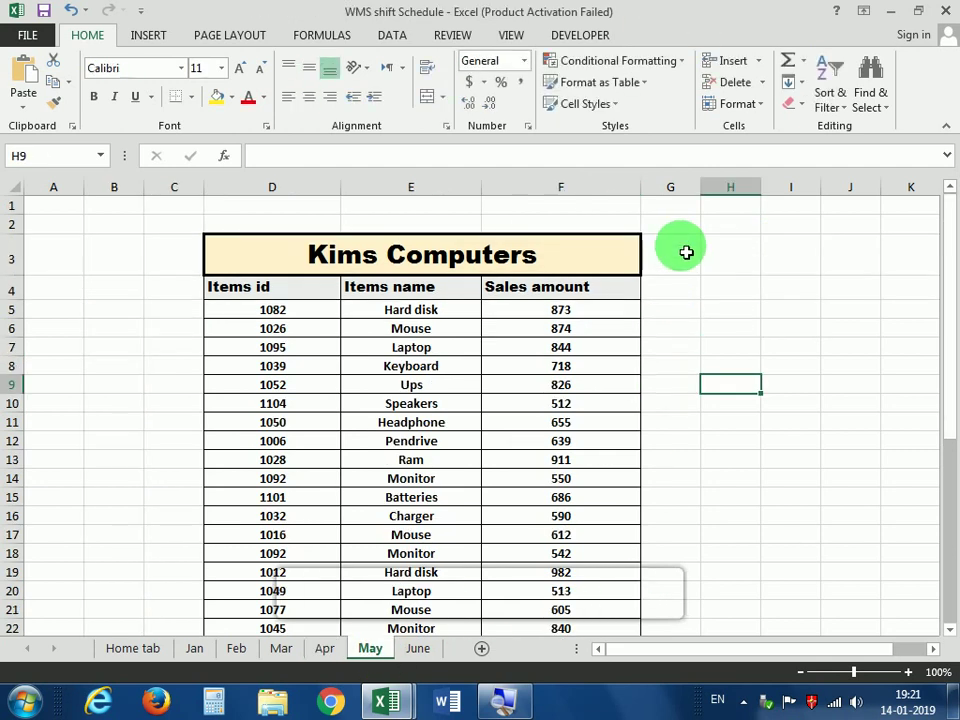
pyautogui.click(737, 245)
pyautogui.hotkey('ctrl', 'v')
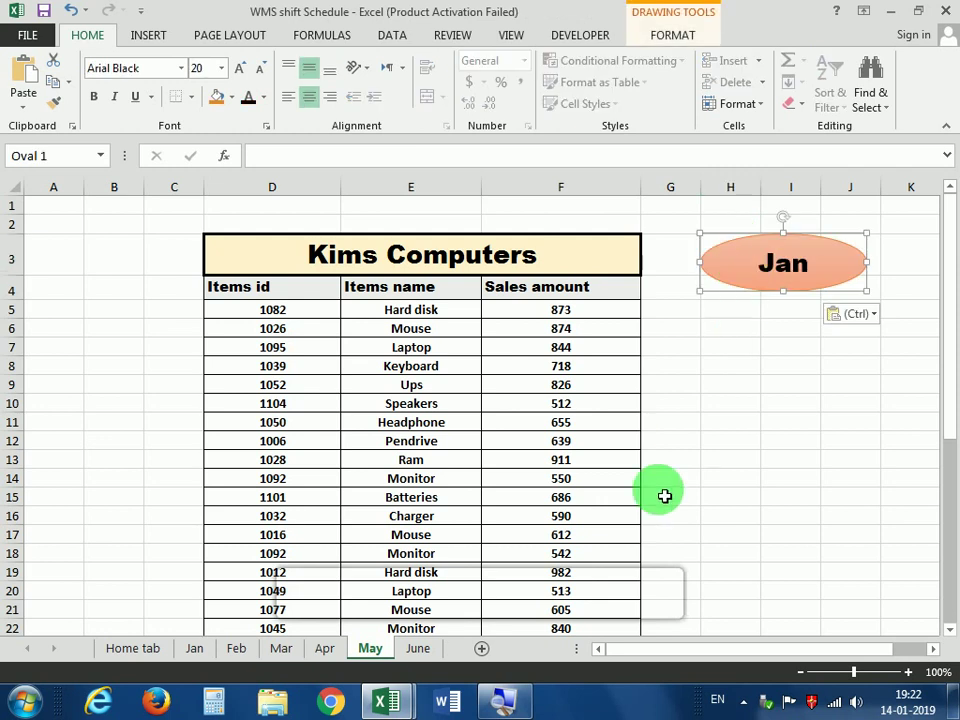
pyautogui.click(418, 648)
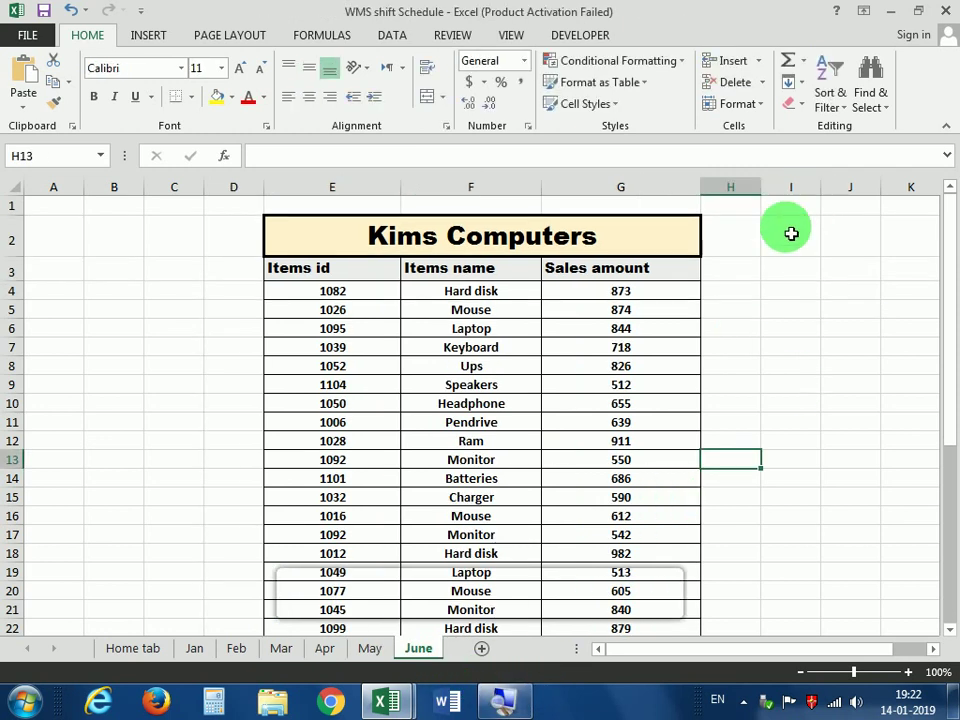
pyautogui.click(791, 233)
pyautogui.hotkey('ctrl', 'v')
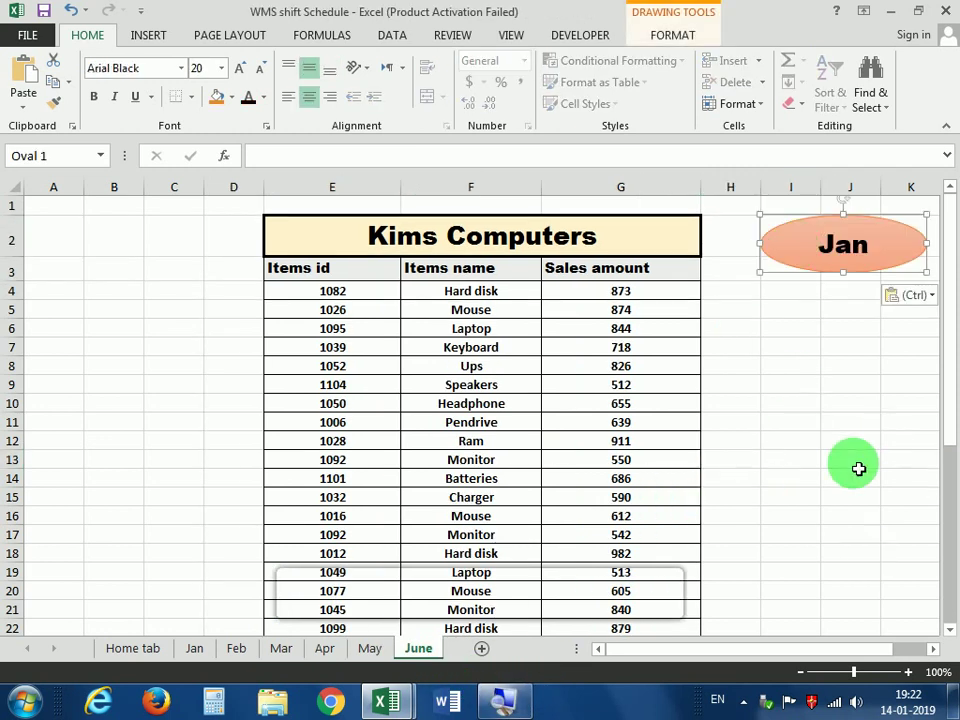
# Replace the Jan label with "Back" on the ovals pasted in the June, Apr and other month sheets.
pyautogui.click(876, 254)
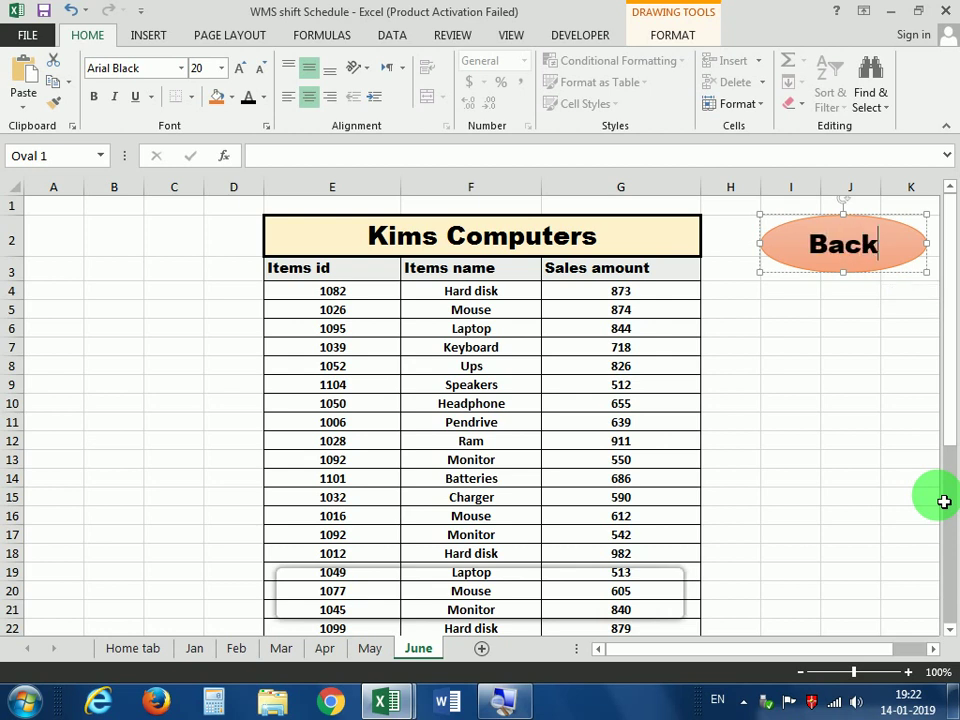
pyautogui.click(928, 440)
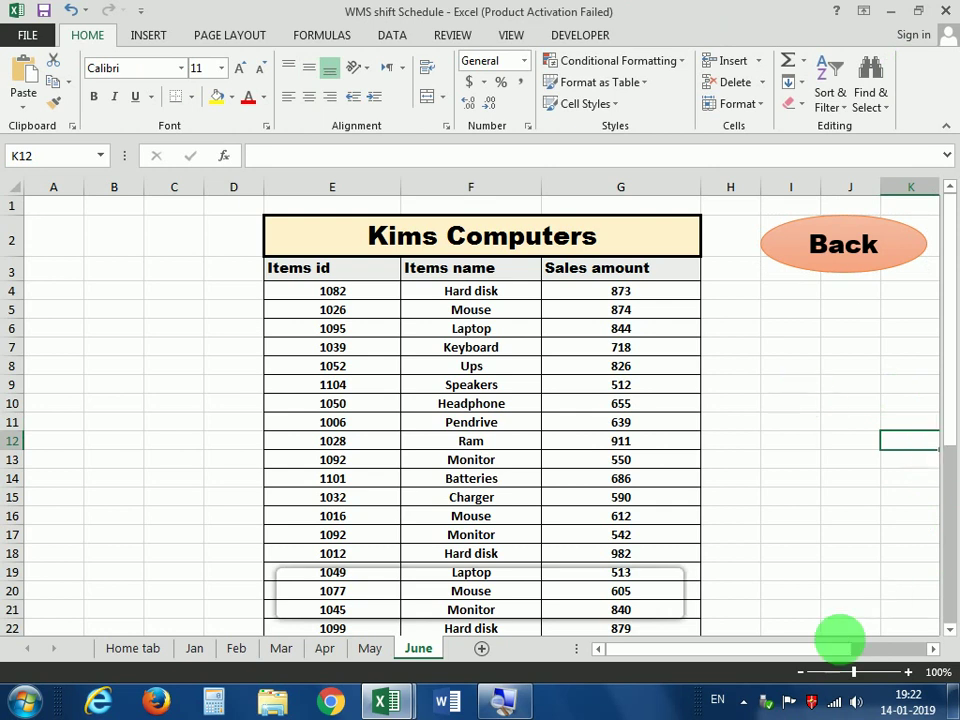
pyautogui.click(369, 648)
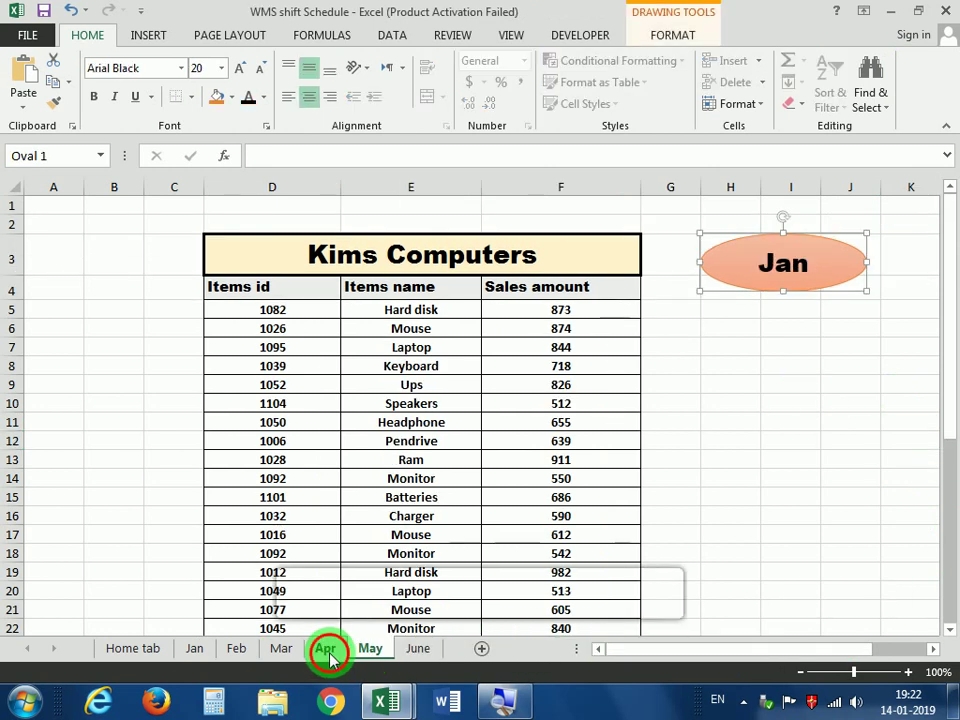
pyautogui.click(326, 649)
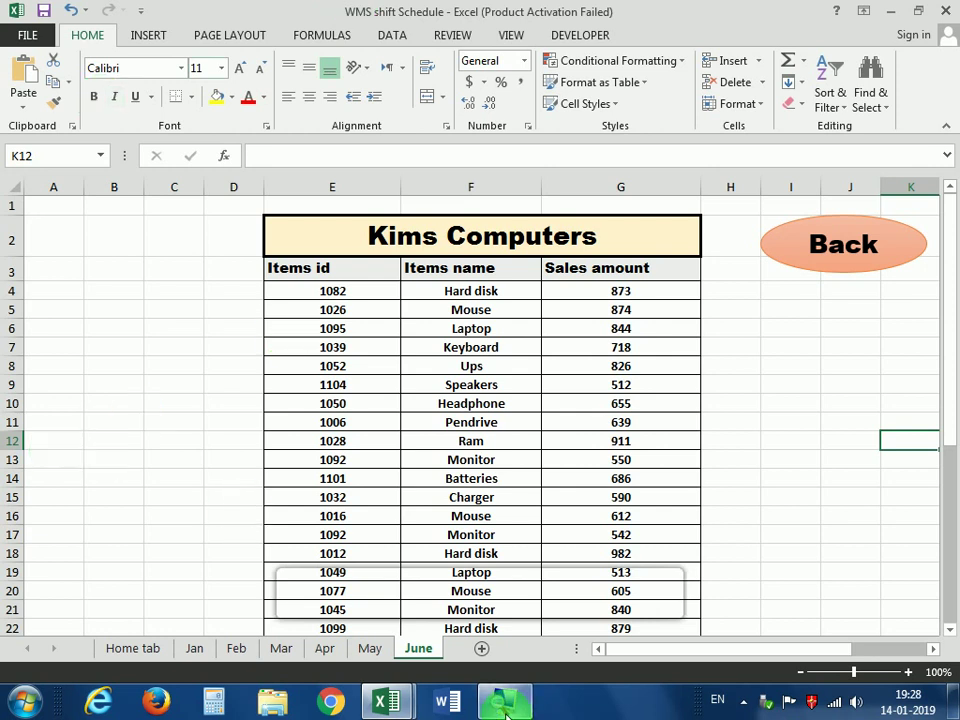
pyautogui.click(330, 649)
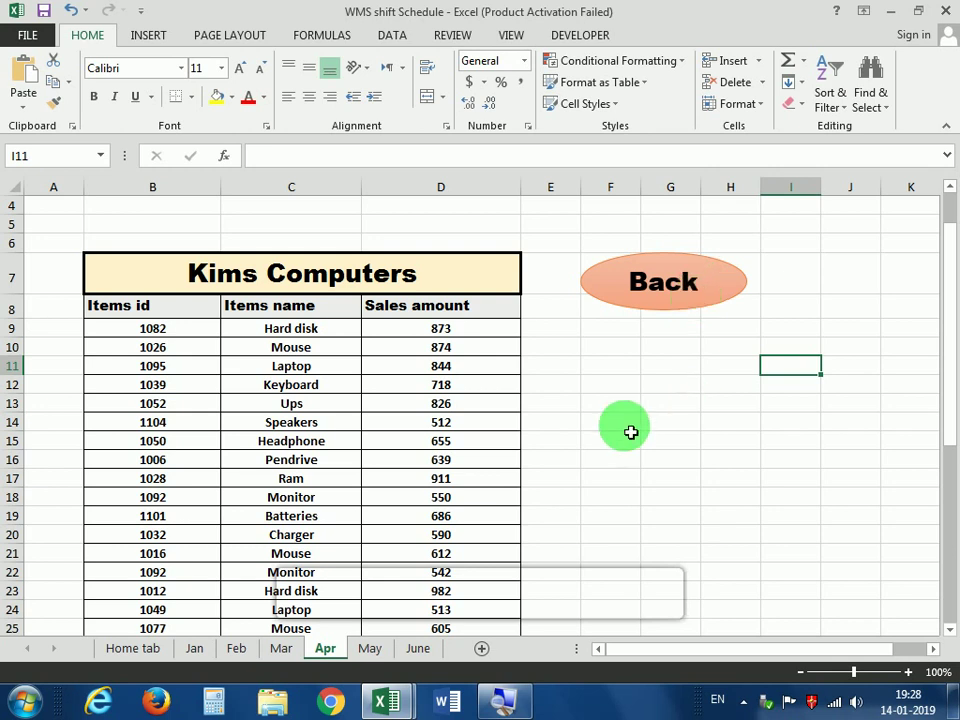
# Hyperlink the Back oval on the Jan sheet to cell A1 of 'Home tab' and follow the link to test it.
pyautogui.click(200, 655)
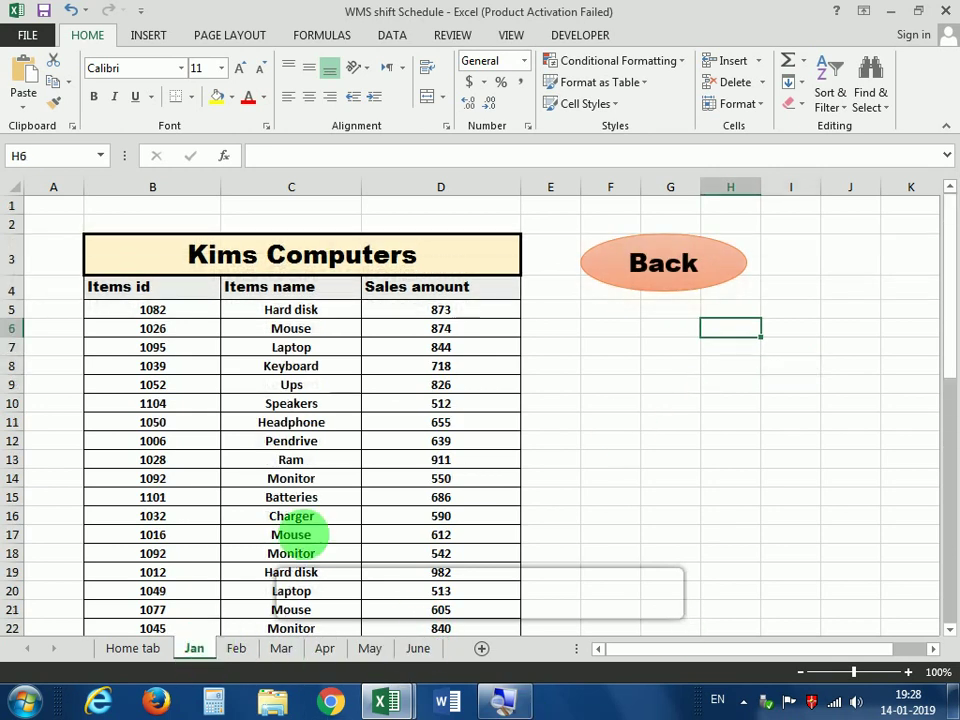
pyautogui.click(705, 268)
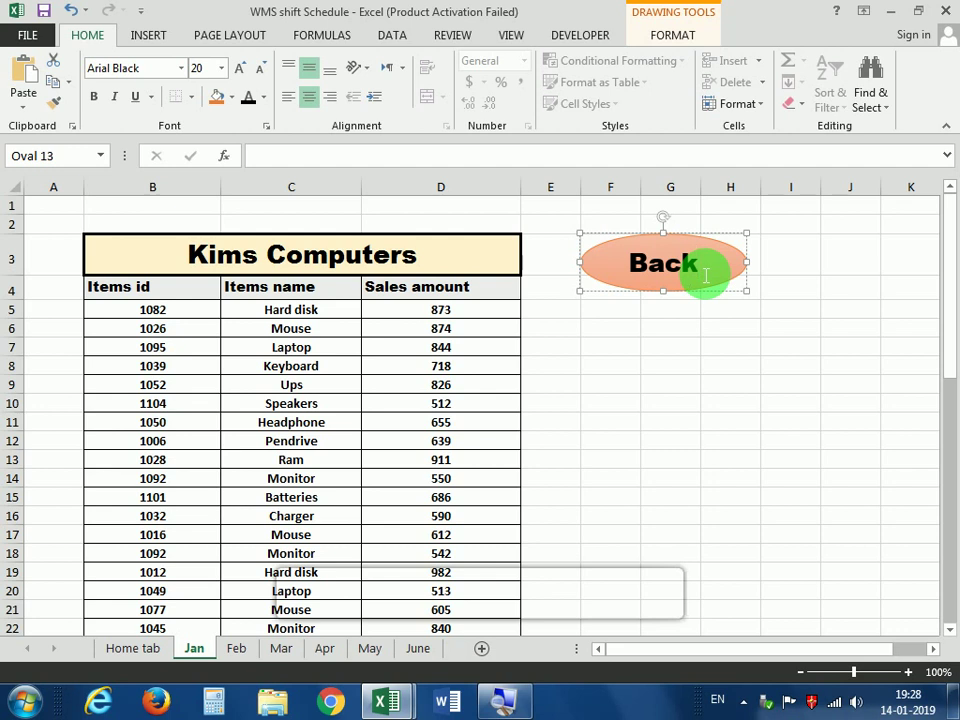
pyautogui.rightClick(705, 273)
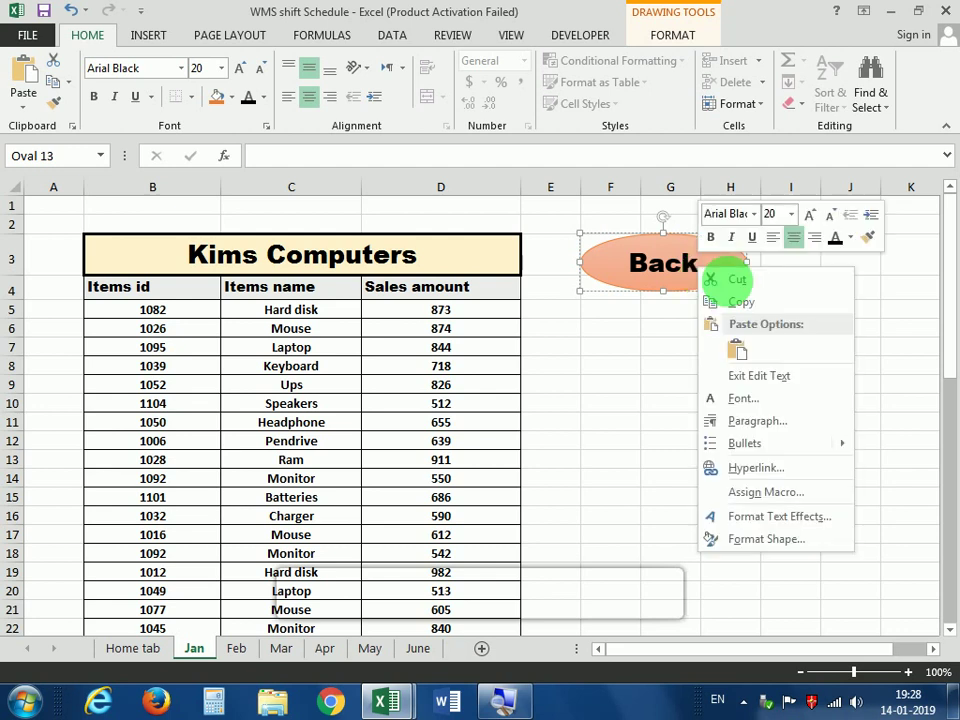
pyautogui.click(740, 472)
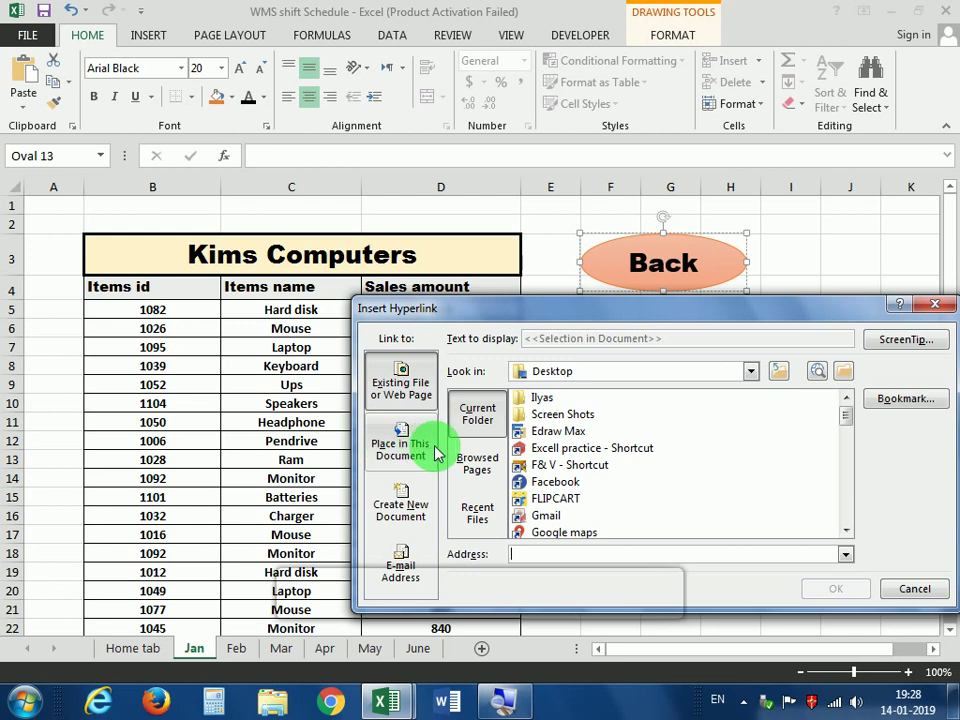
pyautogui.click(398, 450)
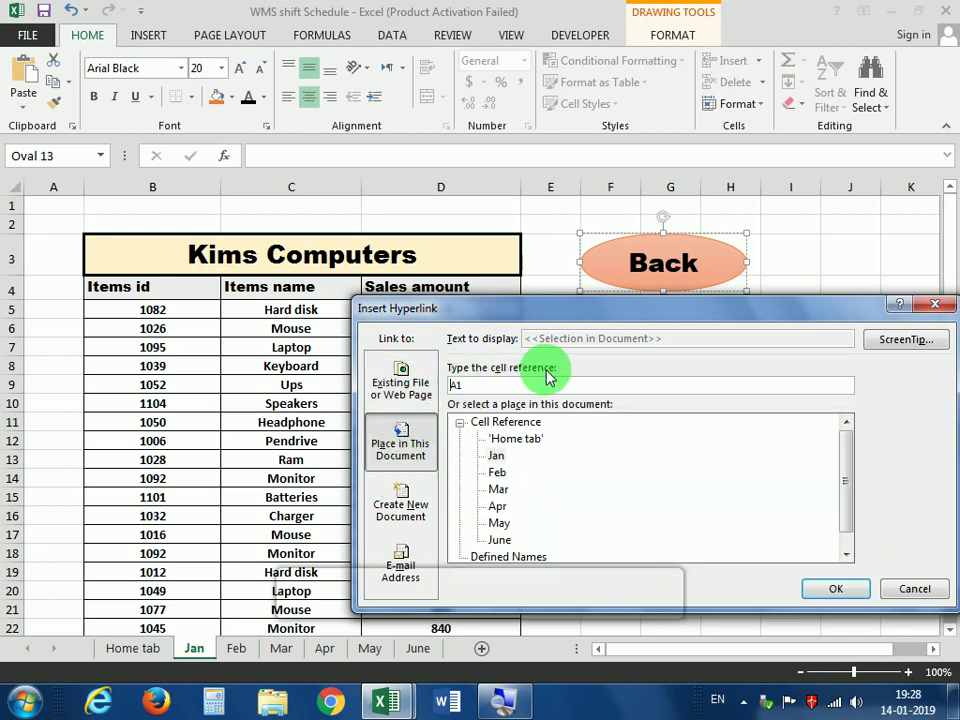
pyautogui.click(452, 386)
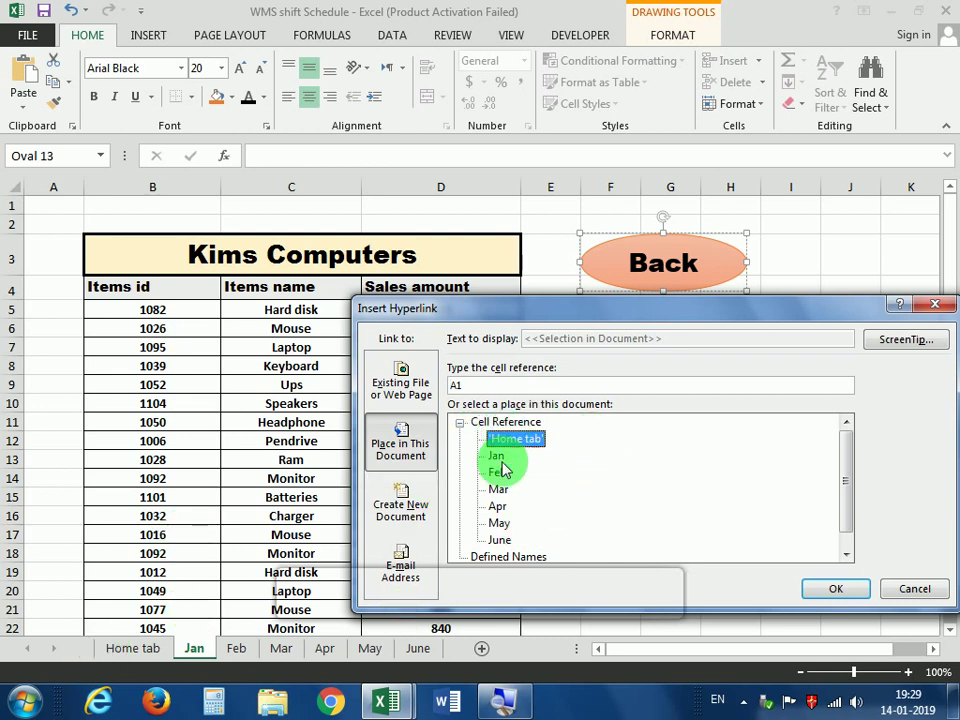
pyautogui.click(845, 596)
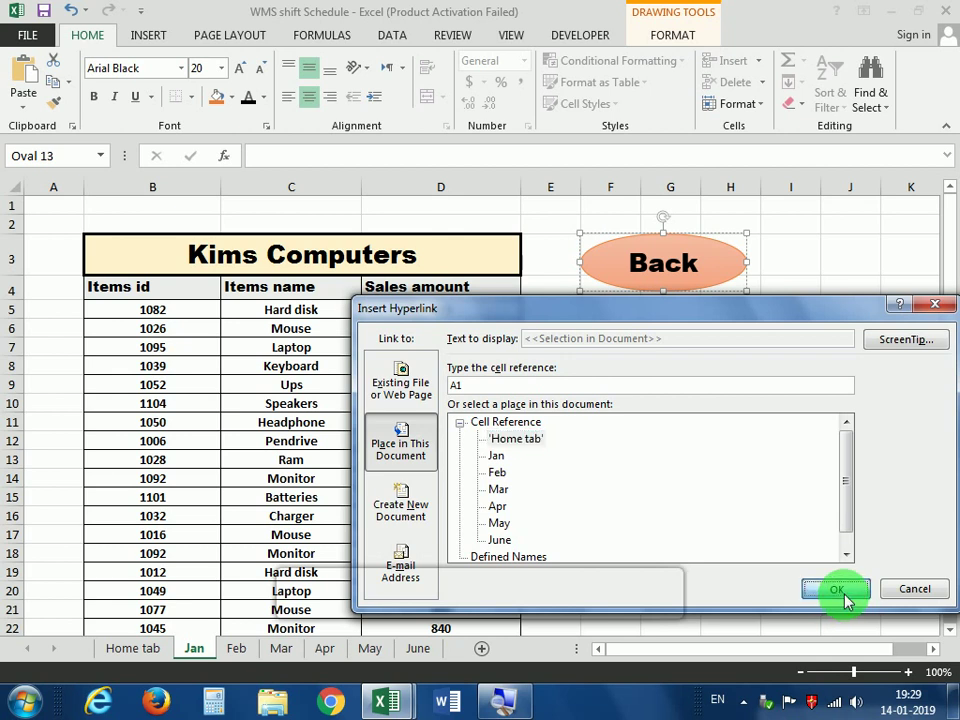
pyautogui.click(773, 456)
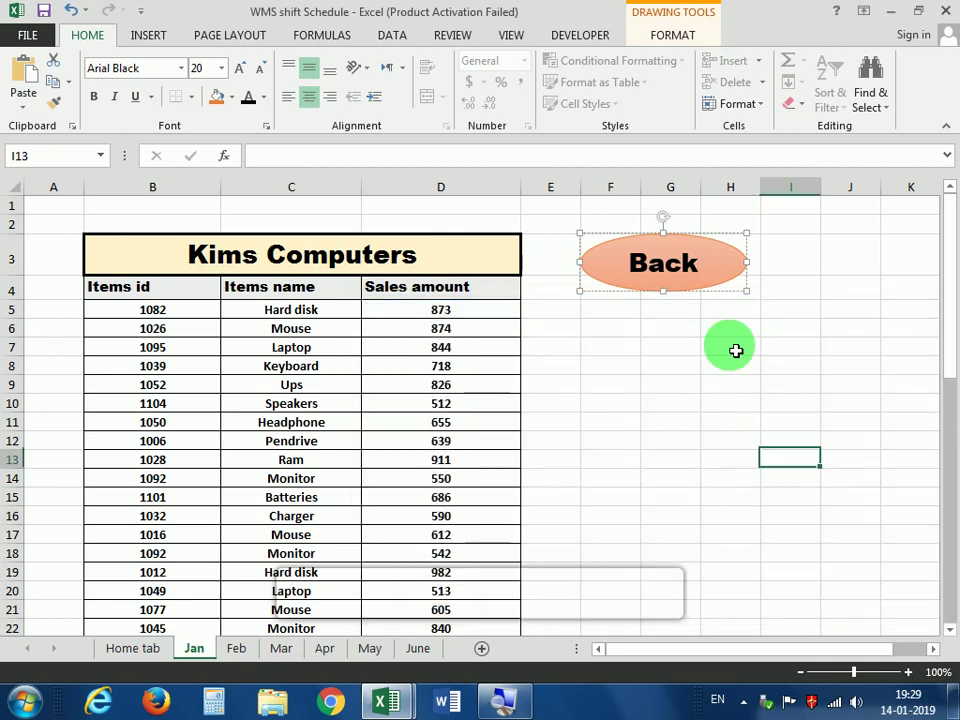
pyautogui.click(679, 264)
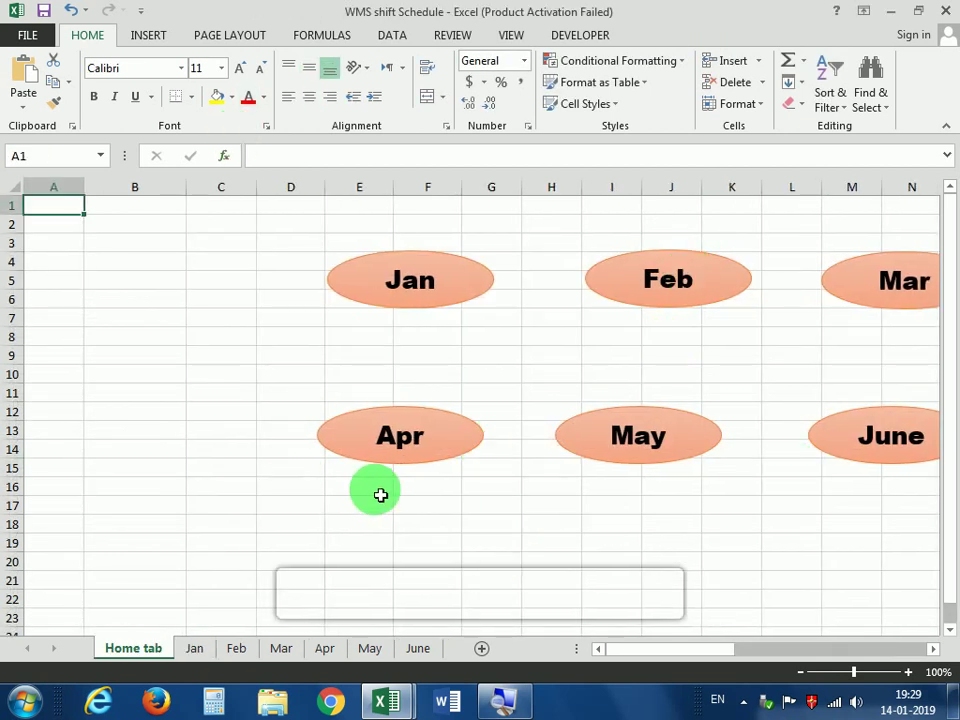
# Hyperlink the Back oval on the Feb sheet to cell A1 of 'Home tab' in this document.
pyautogui.click(200, 652)
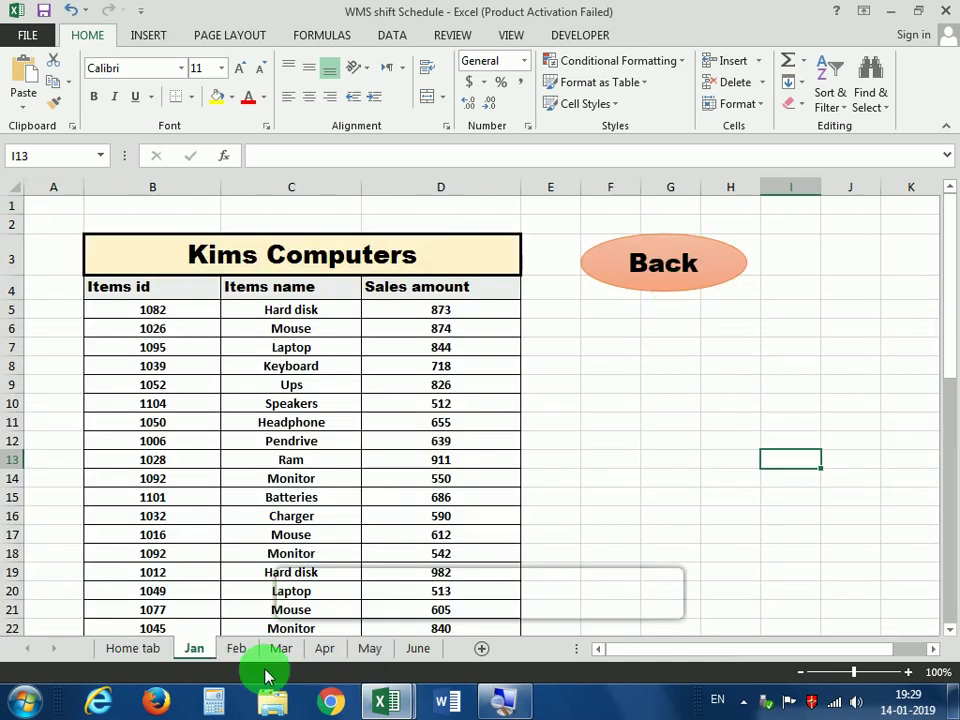
pyautogui.click(242, 648)
pyautogui.rightClick(700, 252)
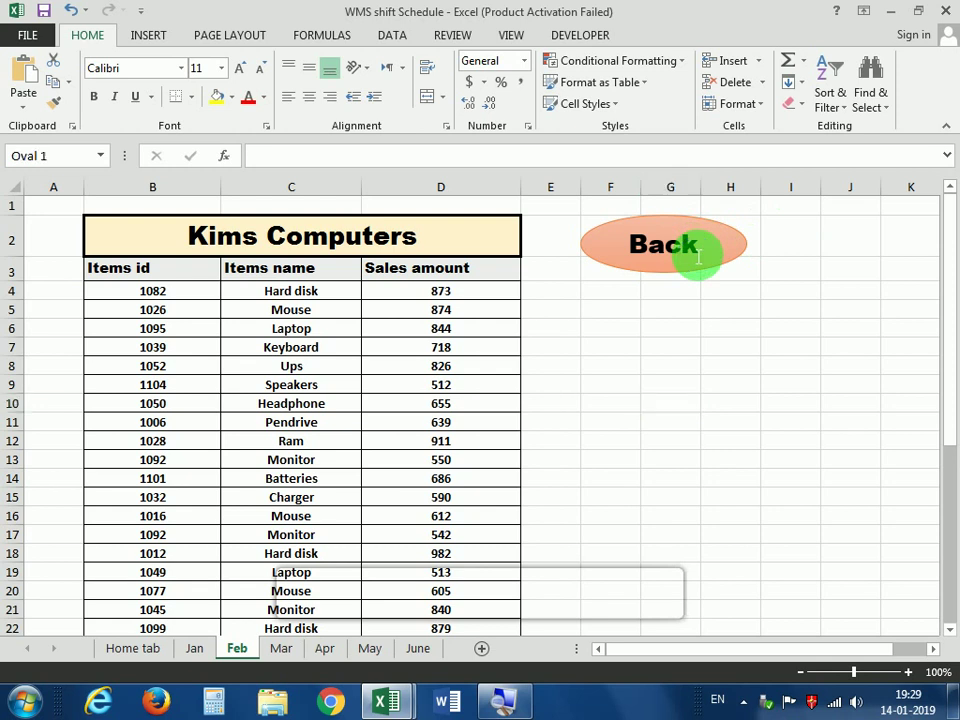
pyautogui.click(722, 448)
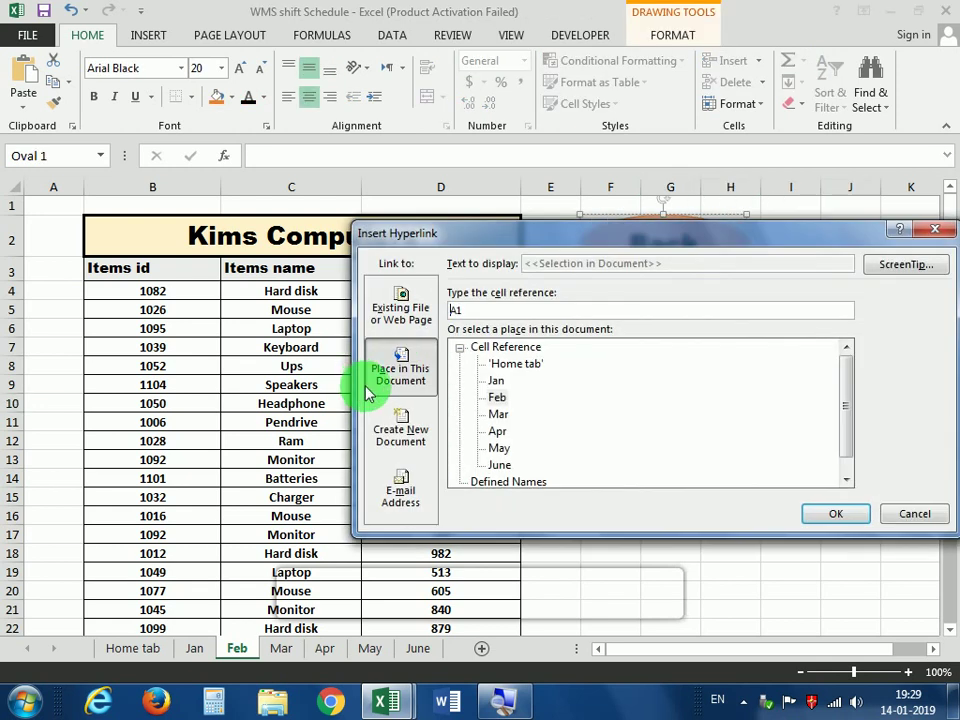
pyautogui.click(520, 364)
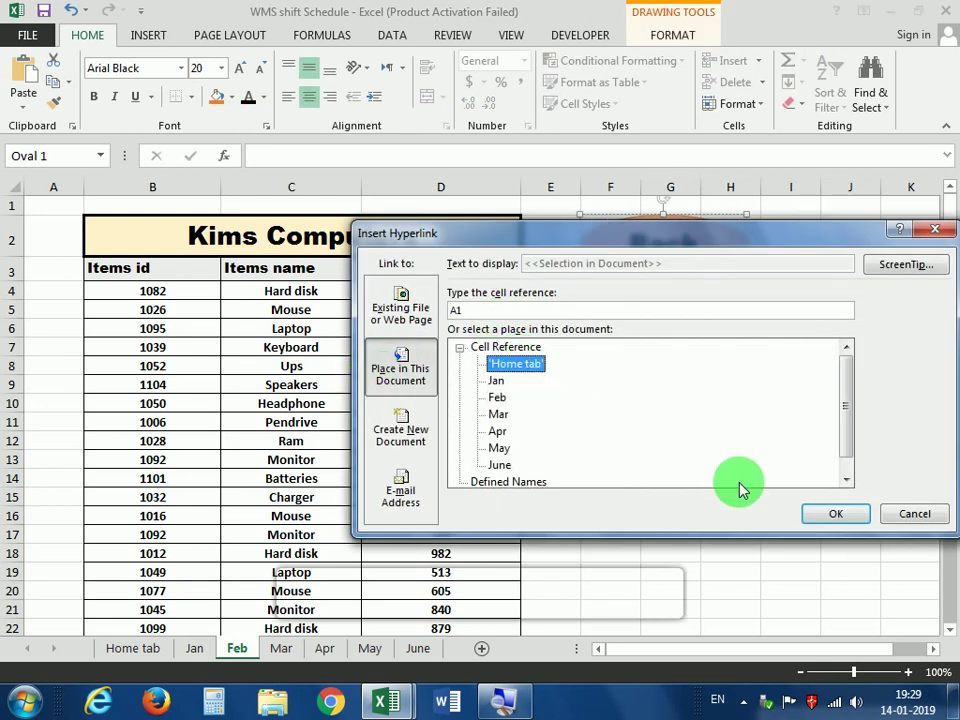
pyautogui.click(833, 514)
# Hyperlink the Back oval on the Mar sheet to cell A1 of 'Home tab' in this document.
pyautogui.click(282, 648)
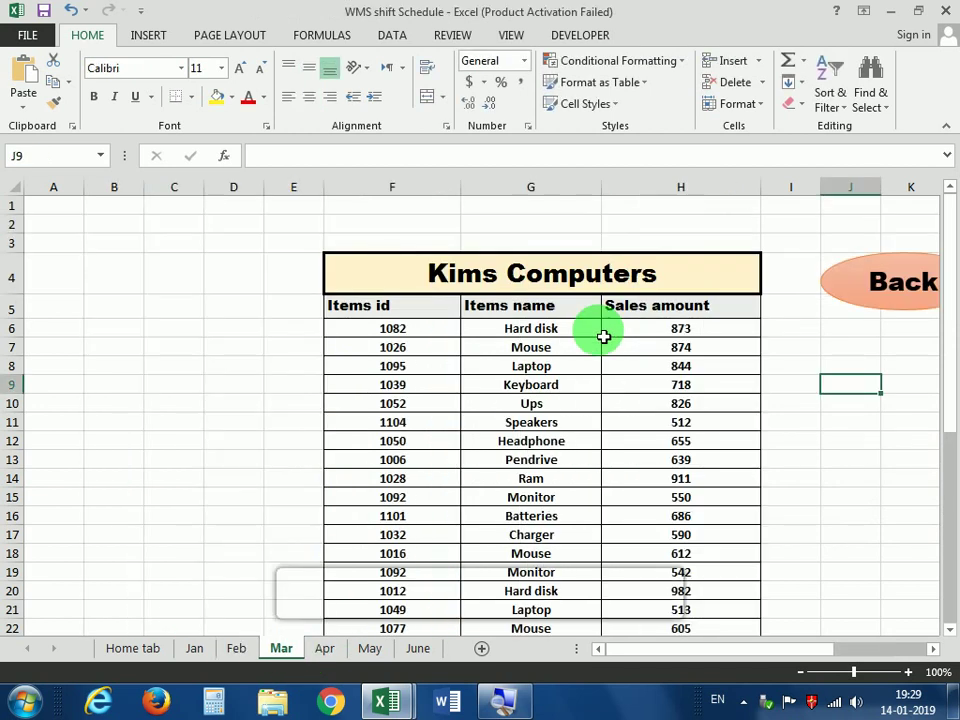
pyautogui.rightClick(876, 292)
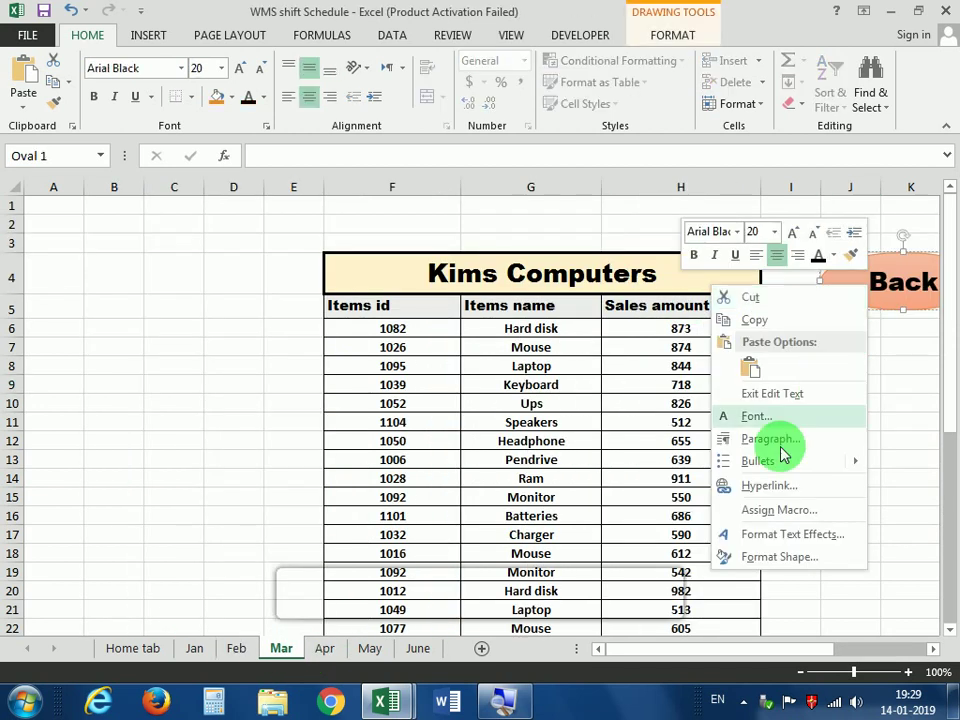
pyautogui.click(735, 486)
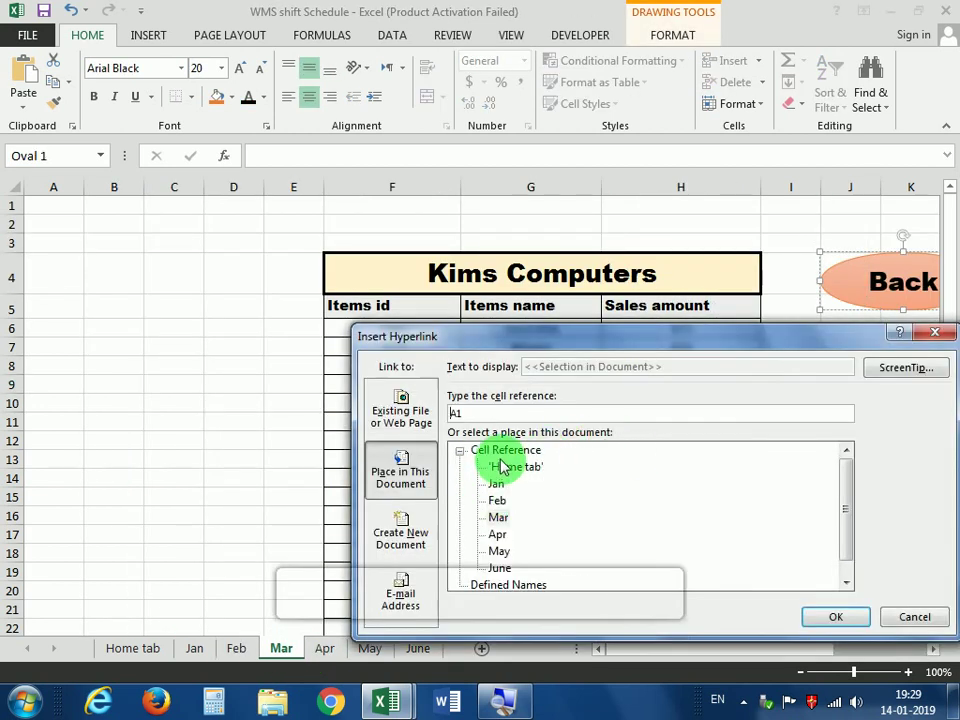
pyautogui.click(606, 506)
pyautogui.click(527, 467)
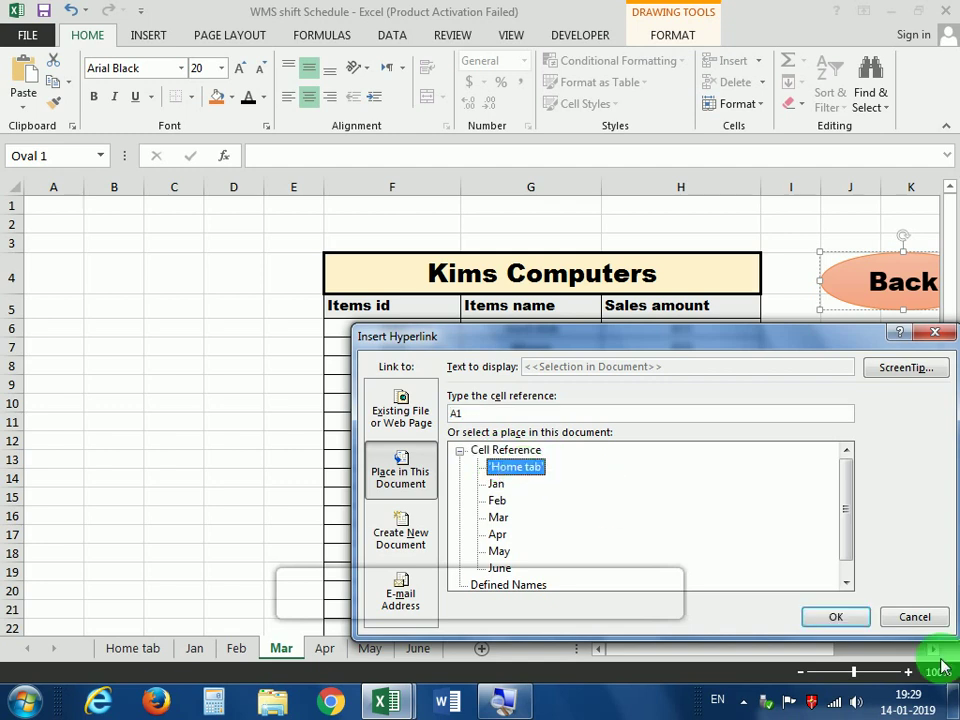
pyautogui.click(838, 617)
# Hyperlink the Back oval on the Apr sheet to cell A1 of 'Home tab' in this document.
pyautogui.click(323, 649)
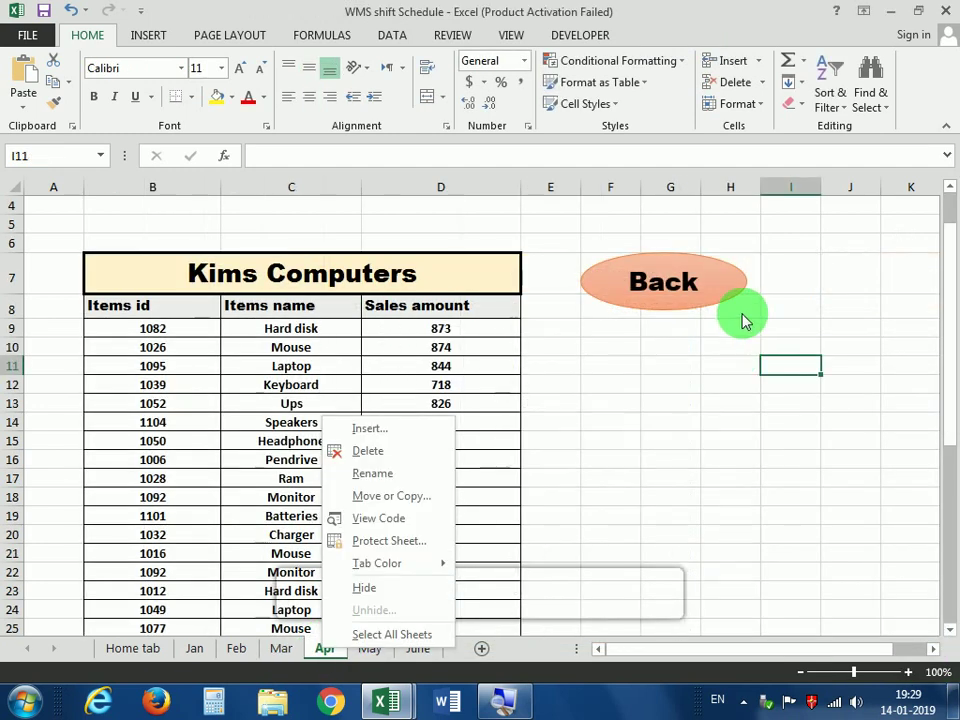
pyautogui.rightClick(652, 281)
pyautogui.click(703, 473)
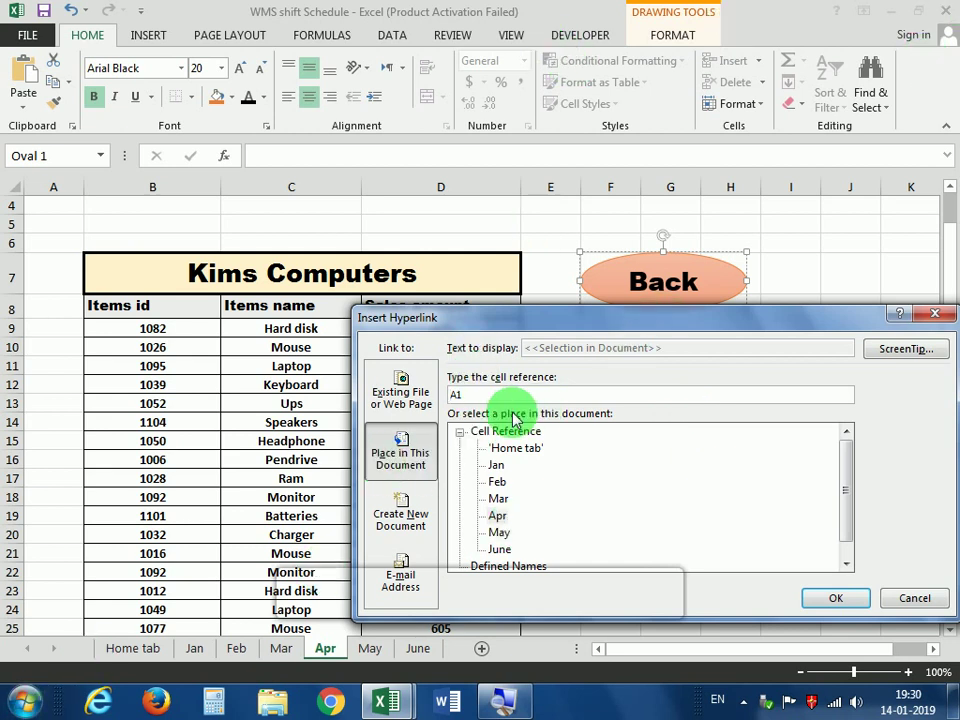
pyautogui.click(500, 449)
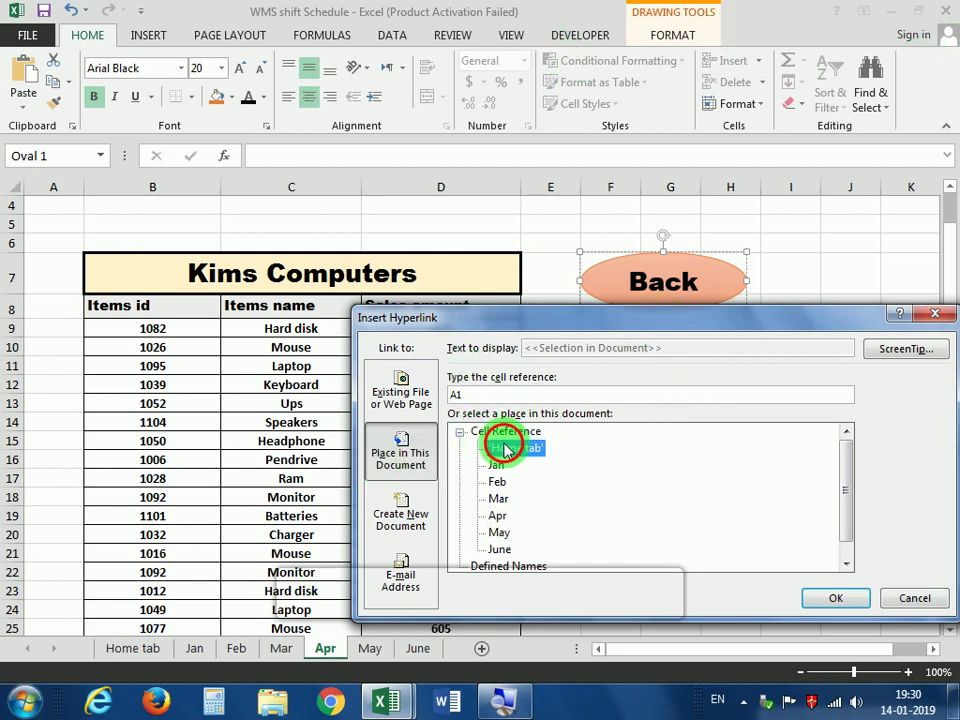
pyautogui.click(868, 598)
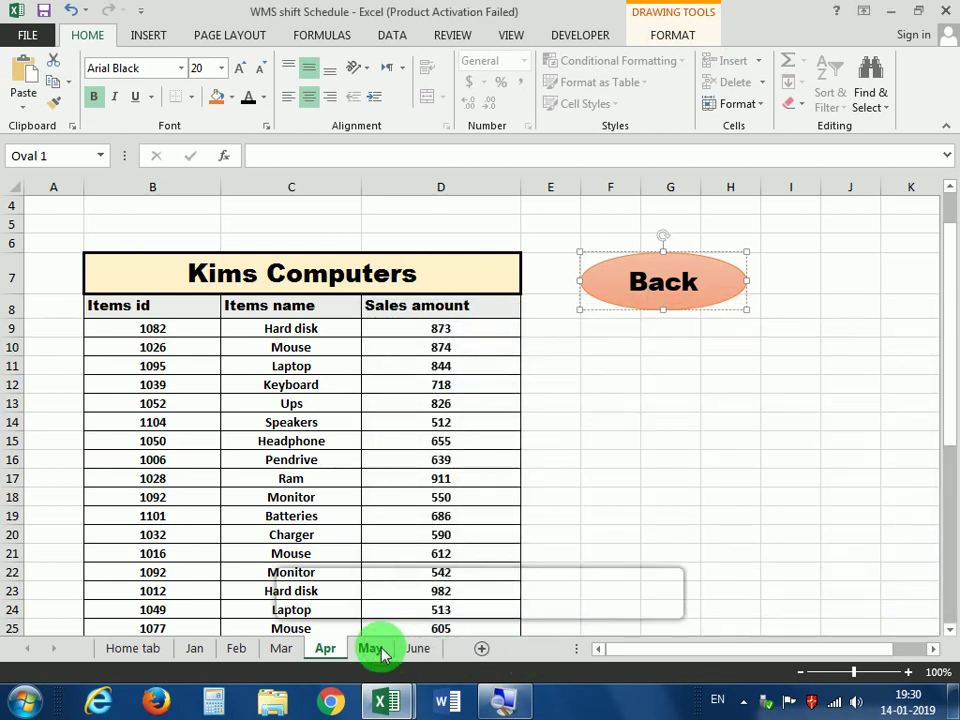
# Hyperlink the Back oval on the May sheet to cell A1 of 'Home tab' in this document.
pyautogui.click(380, 651)
pyautogui.rightClick(733, 258)
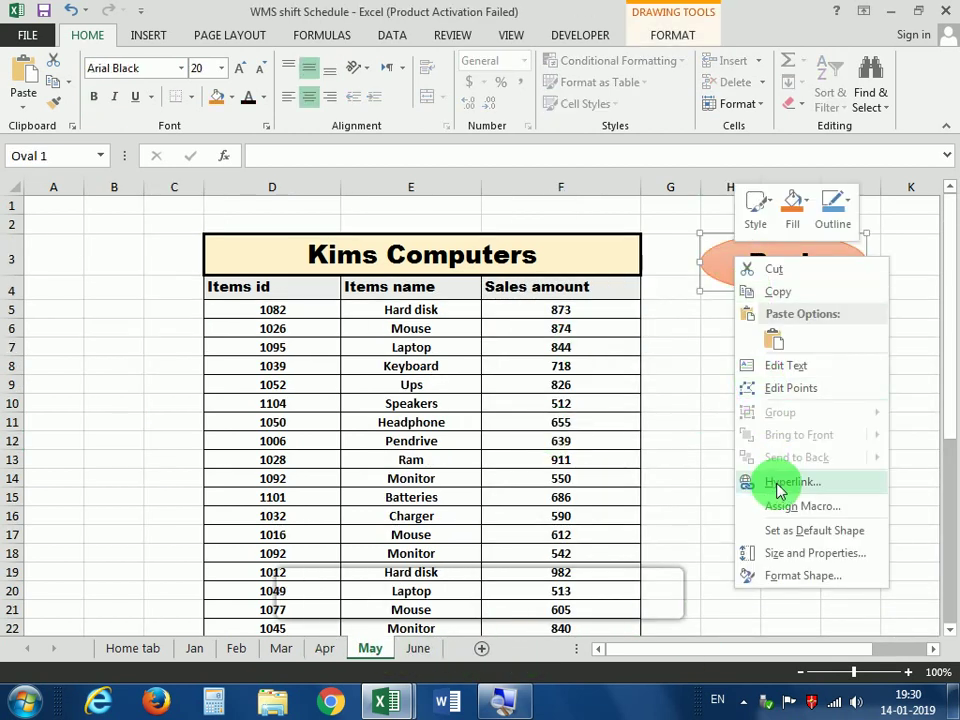
pyautogui.click(777, 483)
pyautogui.click(515, 460)
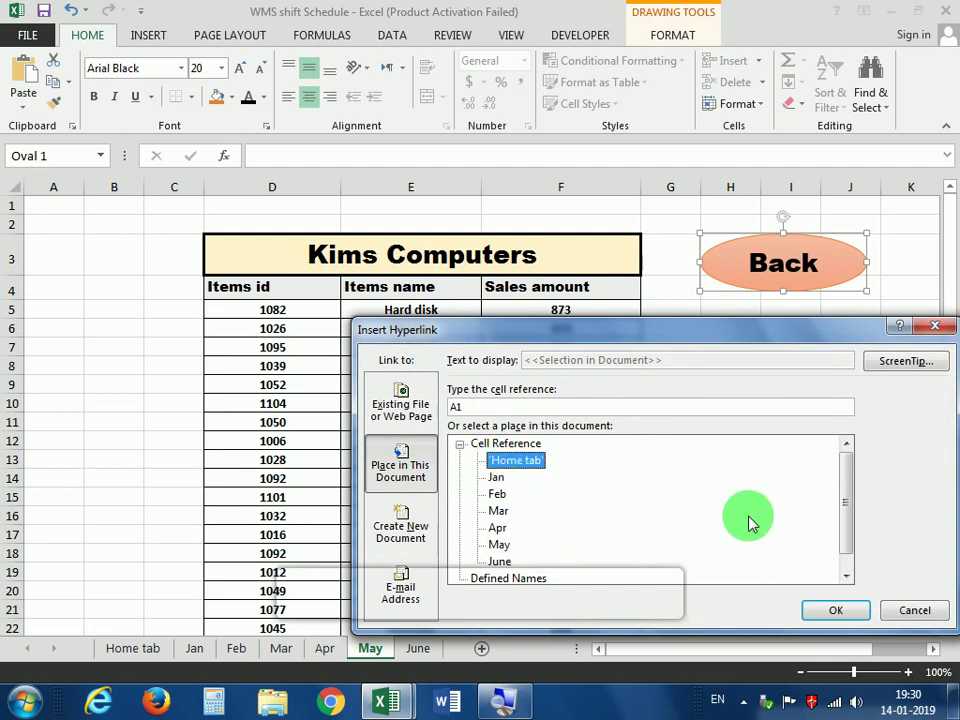
pyautogui.click(836, 610)
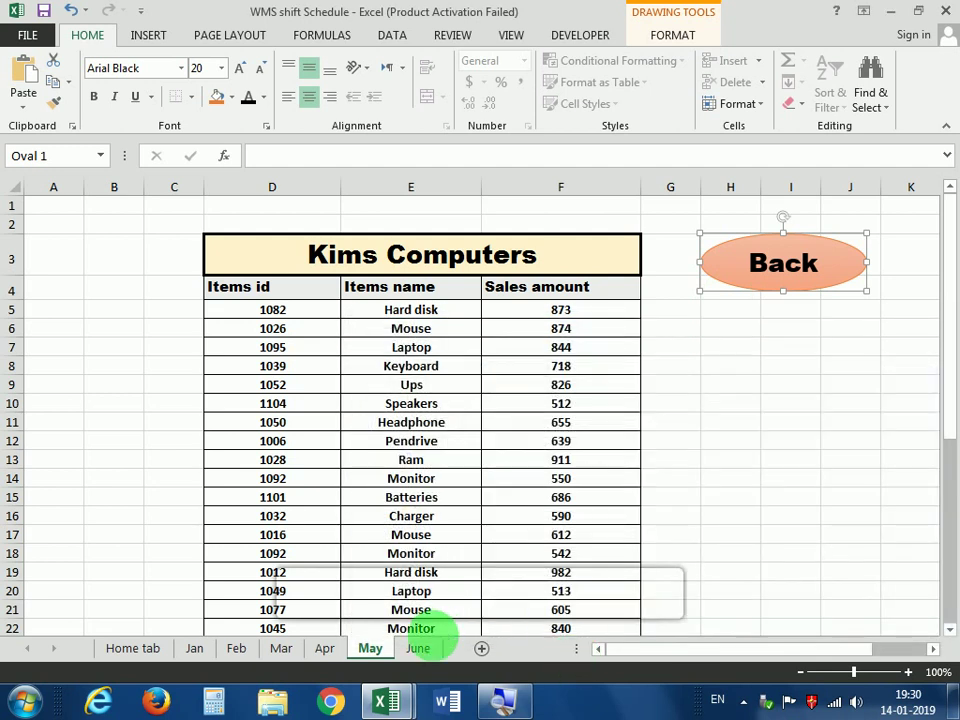
# Hyperlink the Back oval on the June sheet to cell A1 of 'Home tab' and follow the link back to the home sheet.
pyautogui.rightClick(420, 647)
pyautogui.click(838, 236)
pyautogui.rightClick(838, 236)
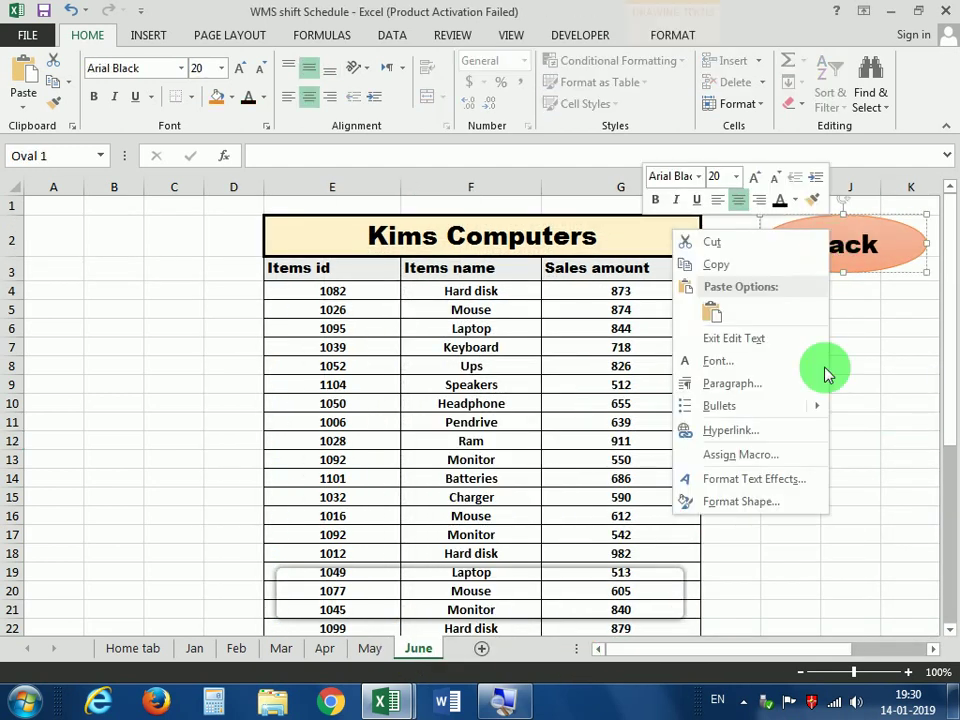
pyautogui.click(735, 430)
pyautogui.click(541, 411)
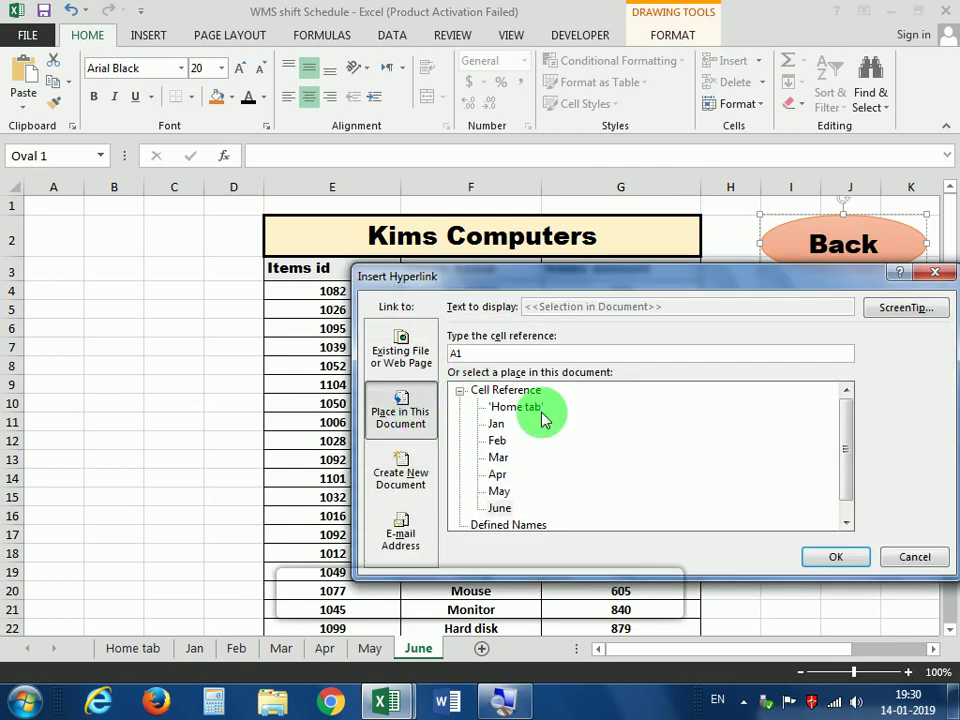
pyautogui.click(829, 557)
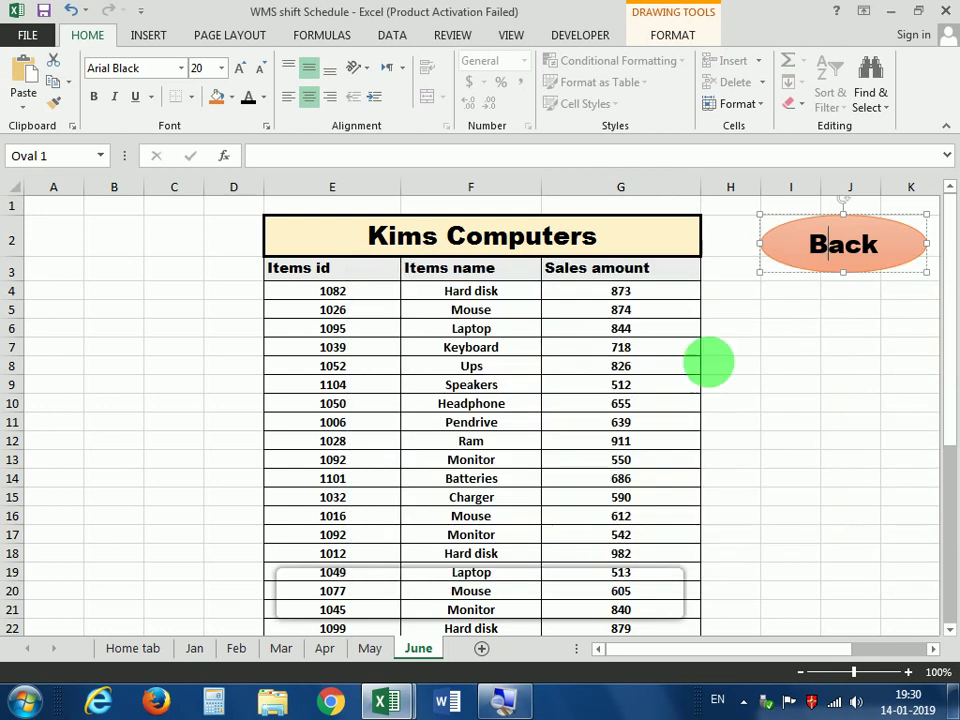
pyautogui.click(890, 356)
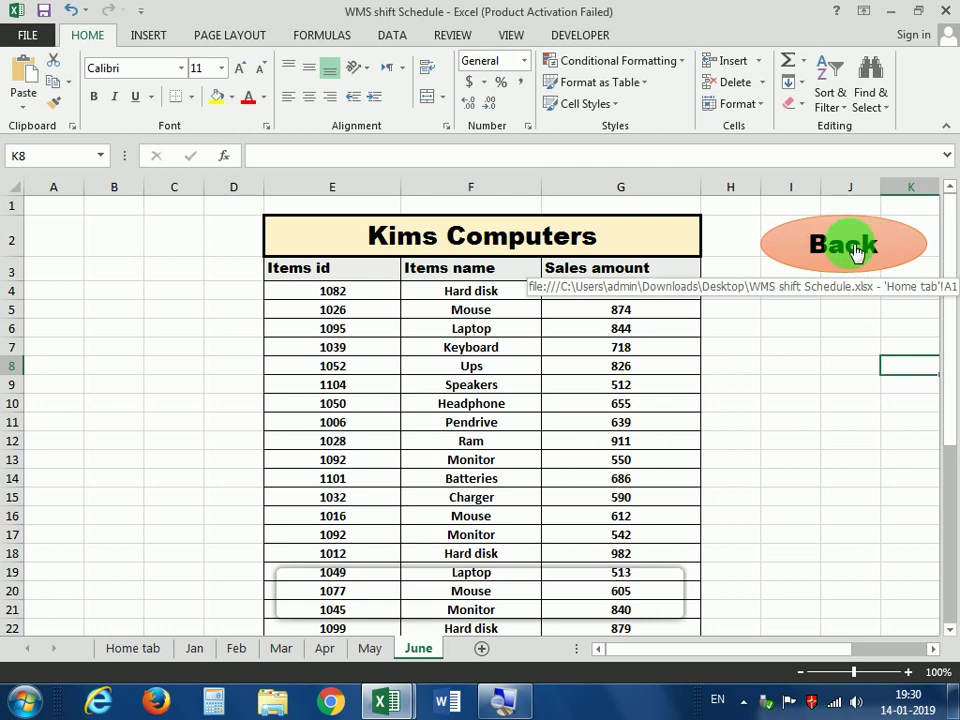
pyautogui.click(847, 243)
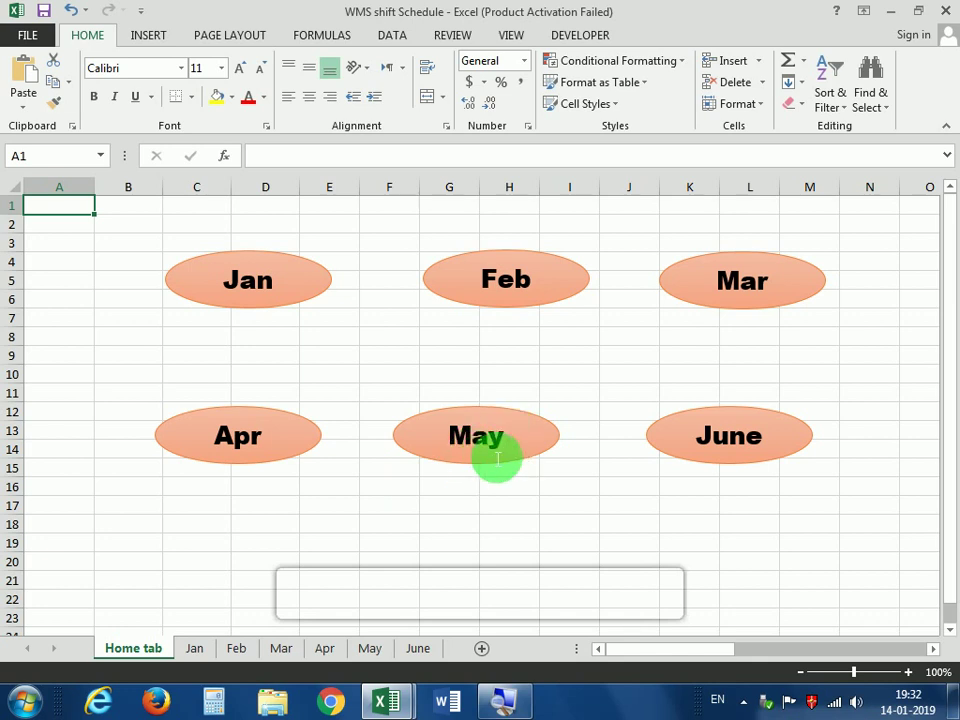
# Hyperlink the Jan oval on the home sheet to cell A1 of the Jan sheet in this document.
pyautogui.click(298, 292)
pyautogui.rightClick(290, 281)
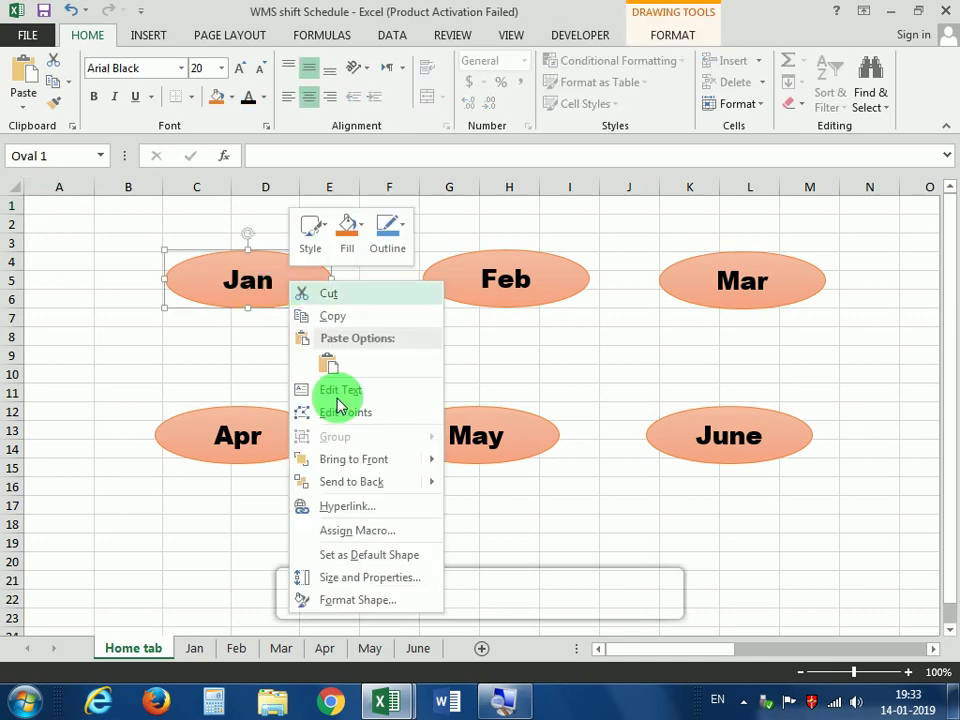
pyautogui.click(334, 508)
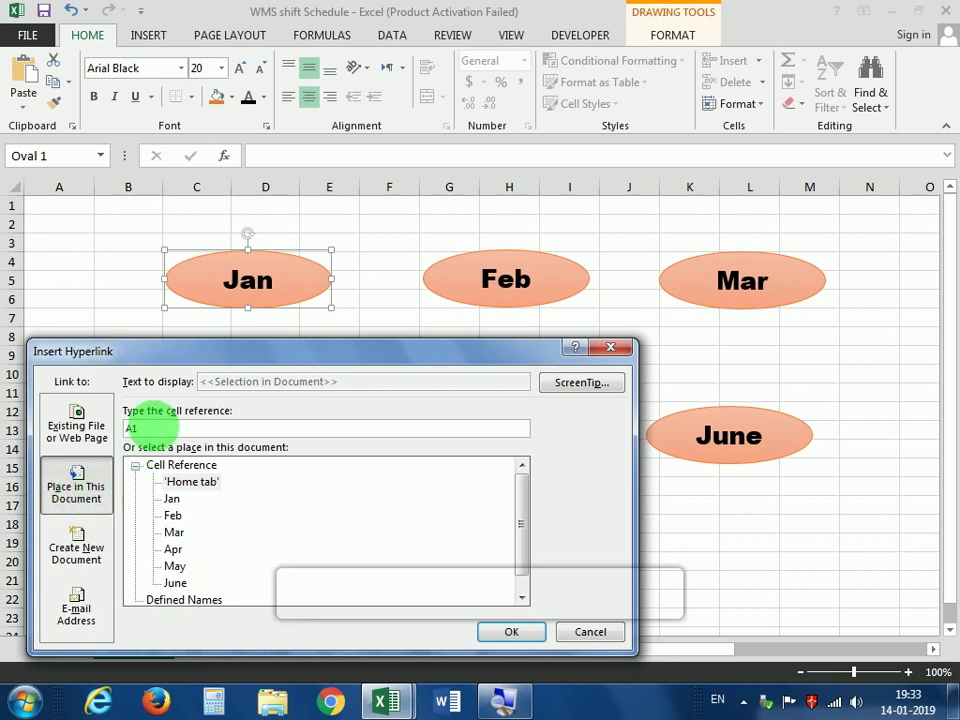
pyautogui.doubleClick(157, 428)
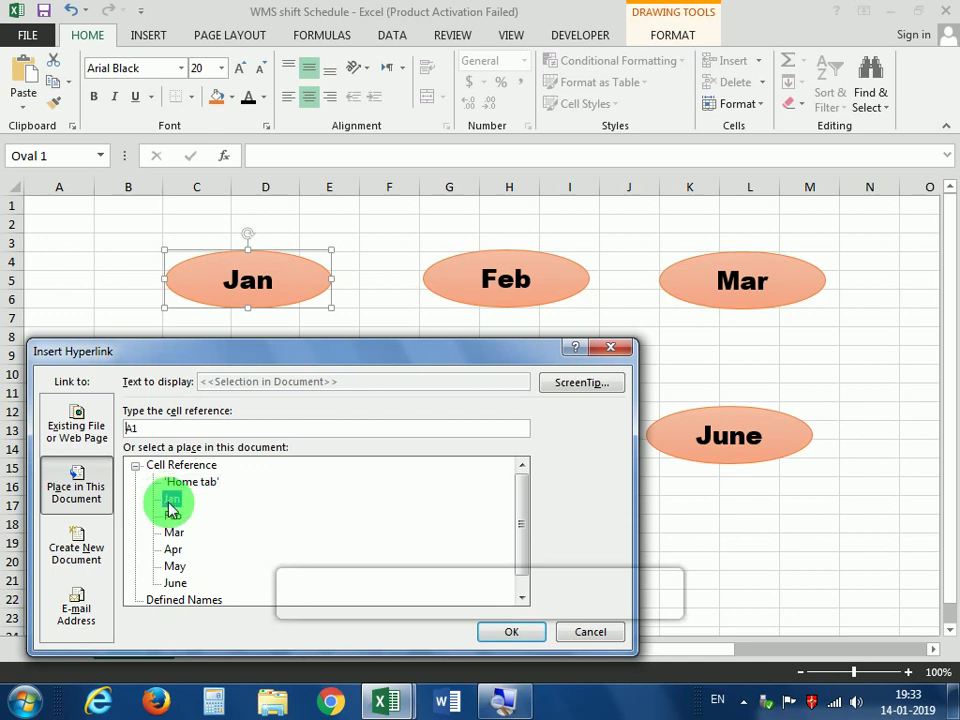
pyautogui.click(507, 635)
pyautogui.click(327, 395)
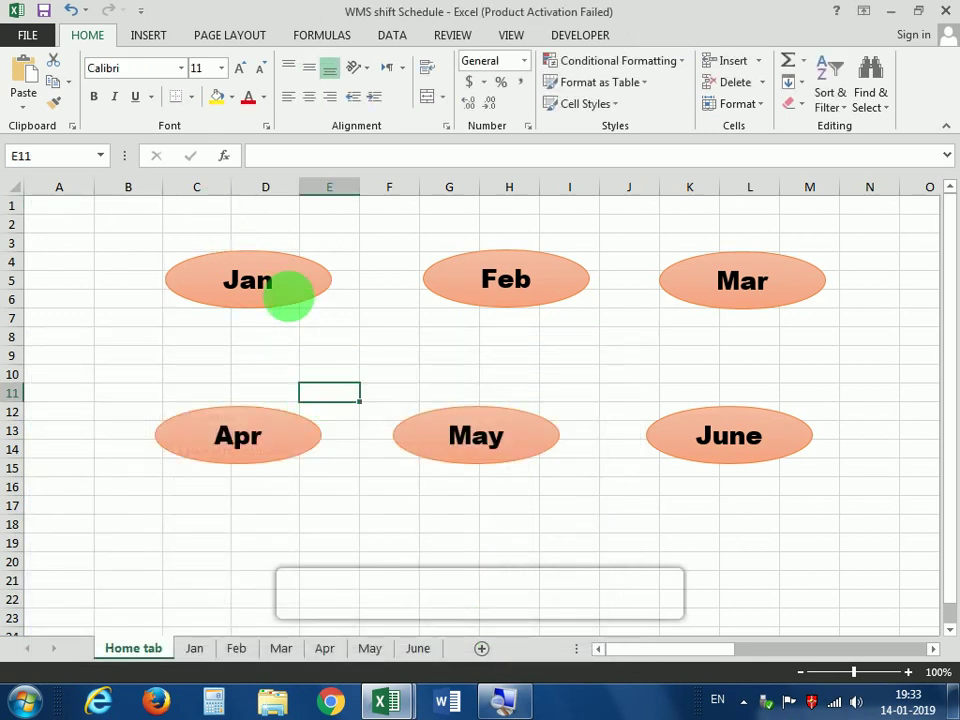
# Hyperlink the Feb oval on the home sheet to cell A1 of the Feb sheet in this document.
pyautogui.click(494, 292)
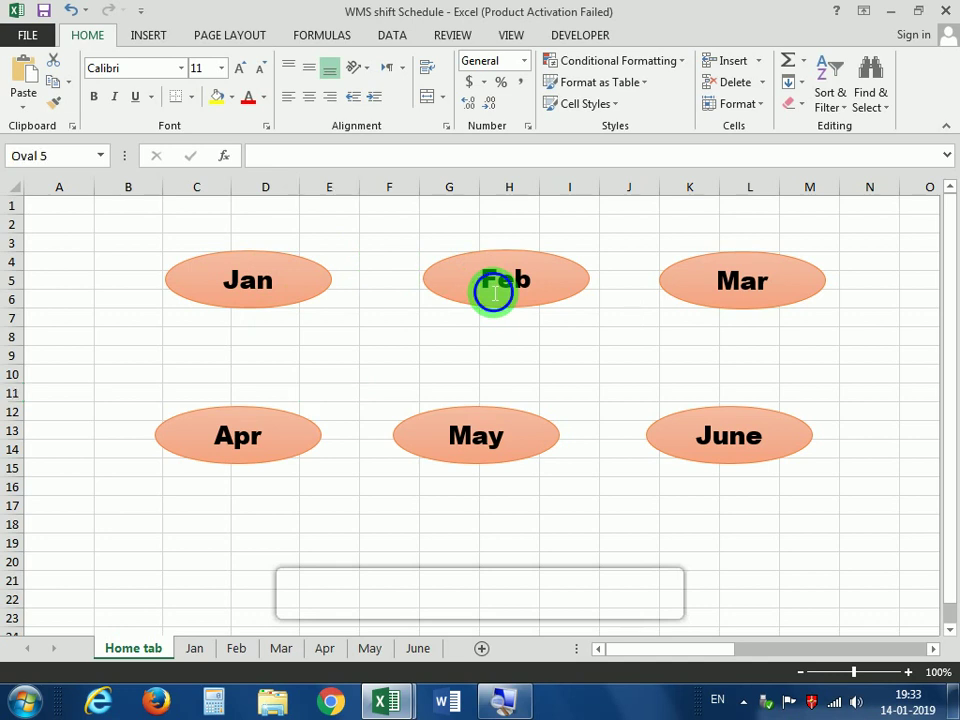
pyautogui.rightClick(494, 292)
pyautogui.click(521, 486)
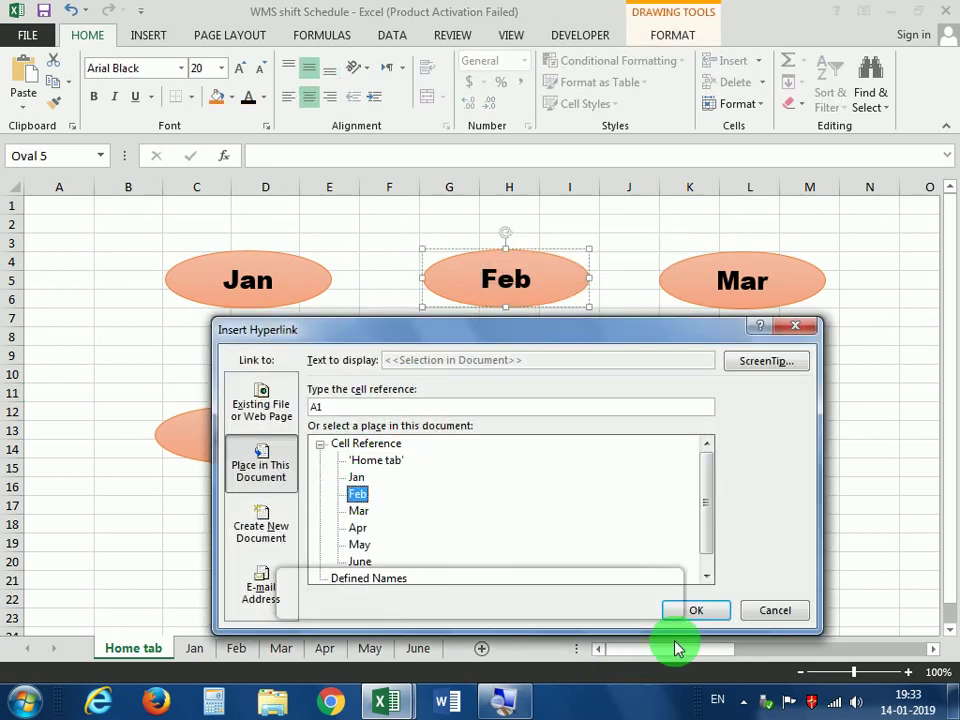
pyautogui.click(690, 610)
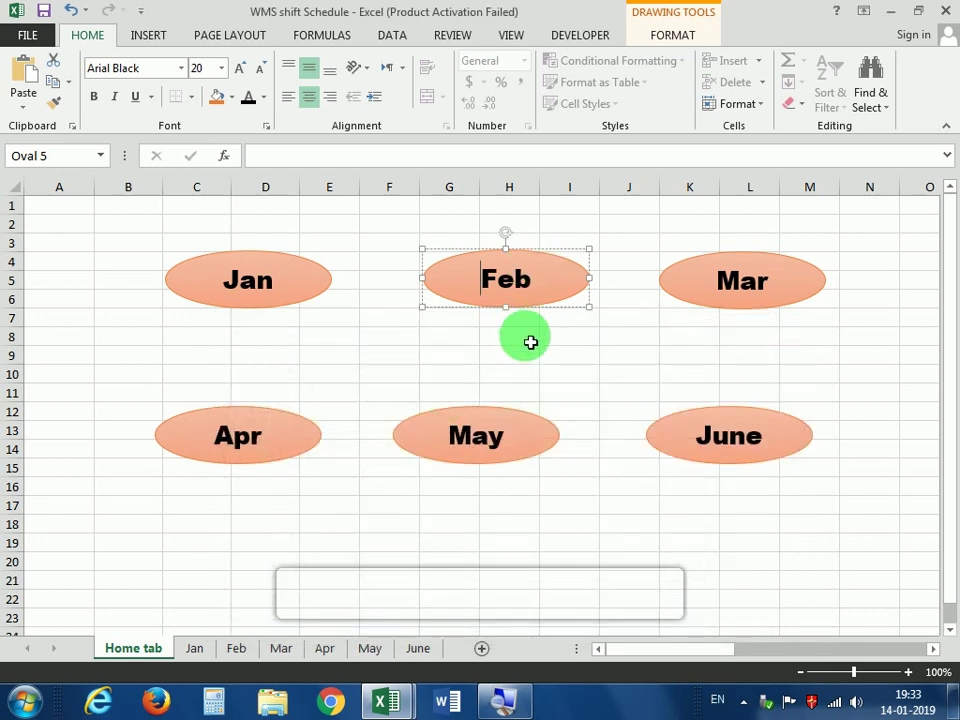
pyautogui.click(594, 505)
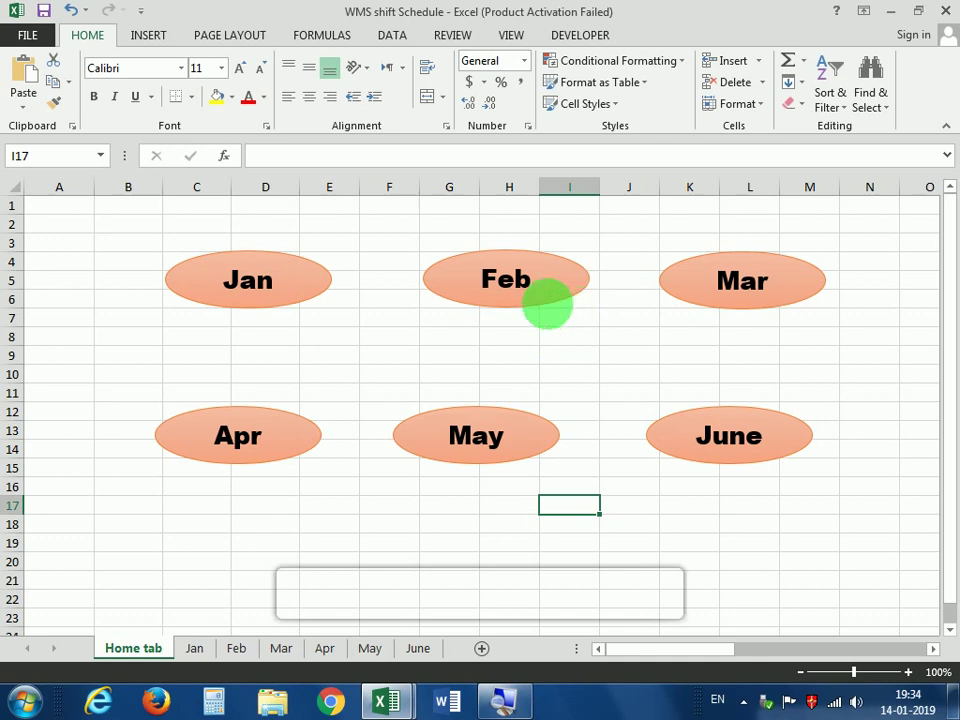
# Test the Feb, June and Mar oval links on the home sheet, returning with the Back oval from each month sheet.
pyautogui.click(512, 280)
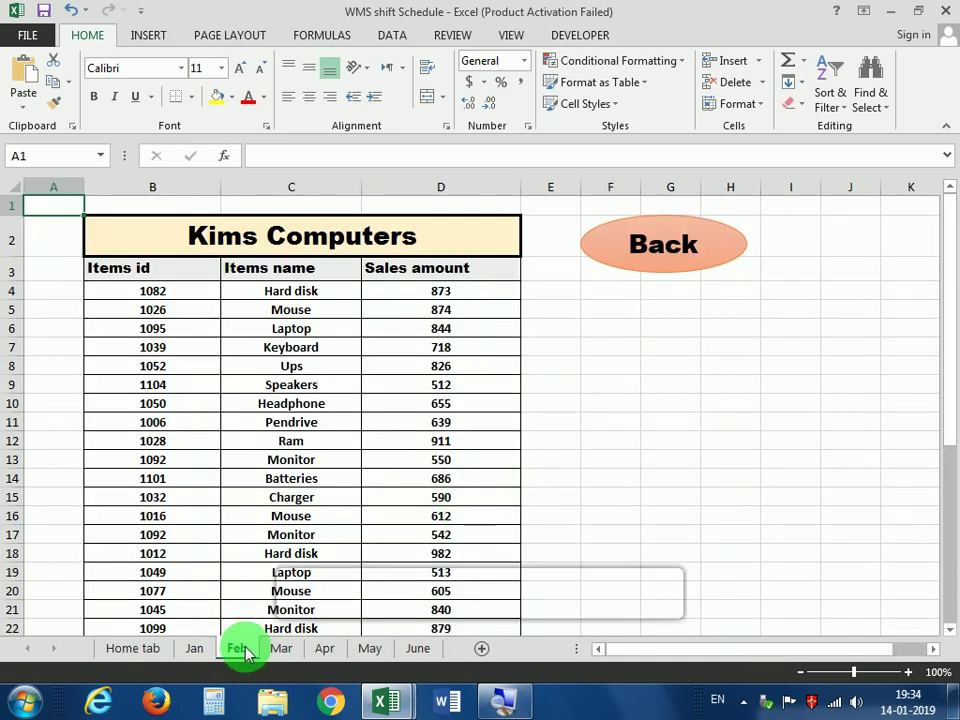
pyautogui.click(660, 248)
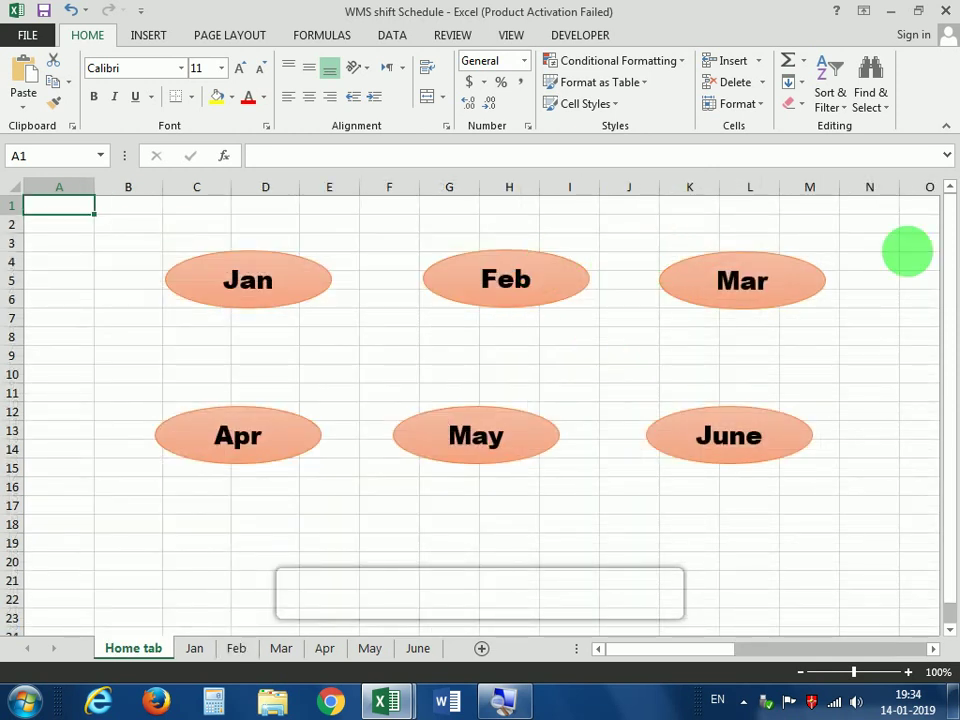
pyautogui.click(733, 434)
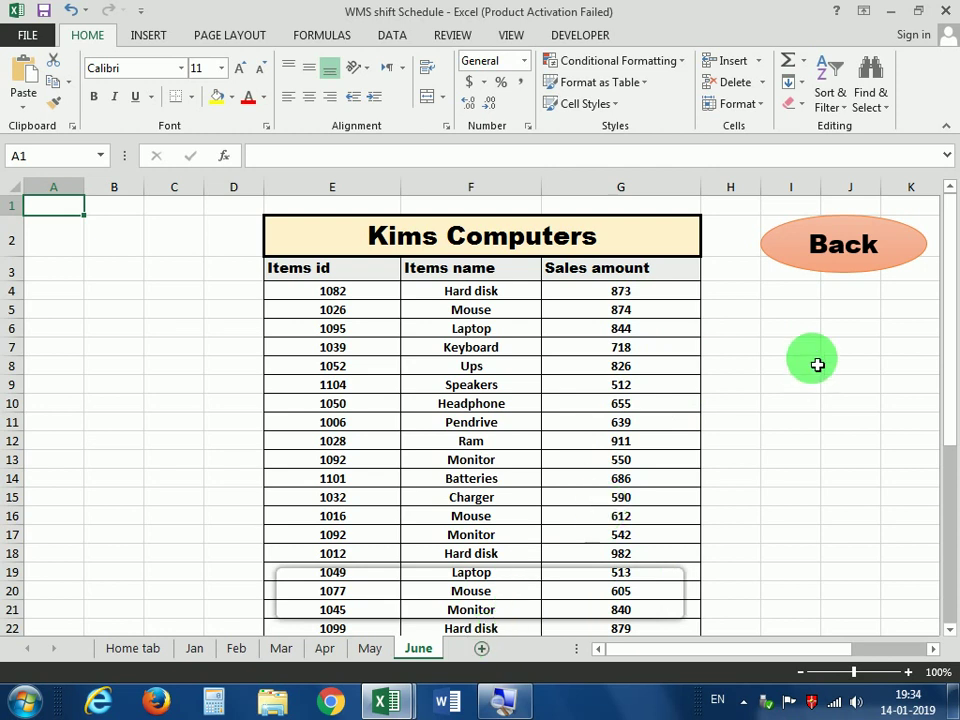
pyautogui.click(842, 250)
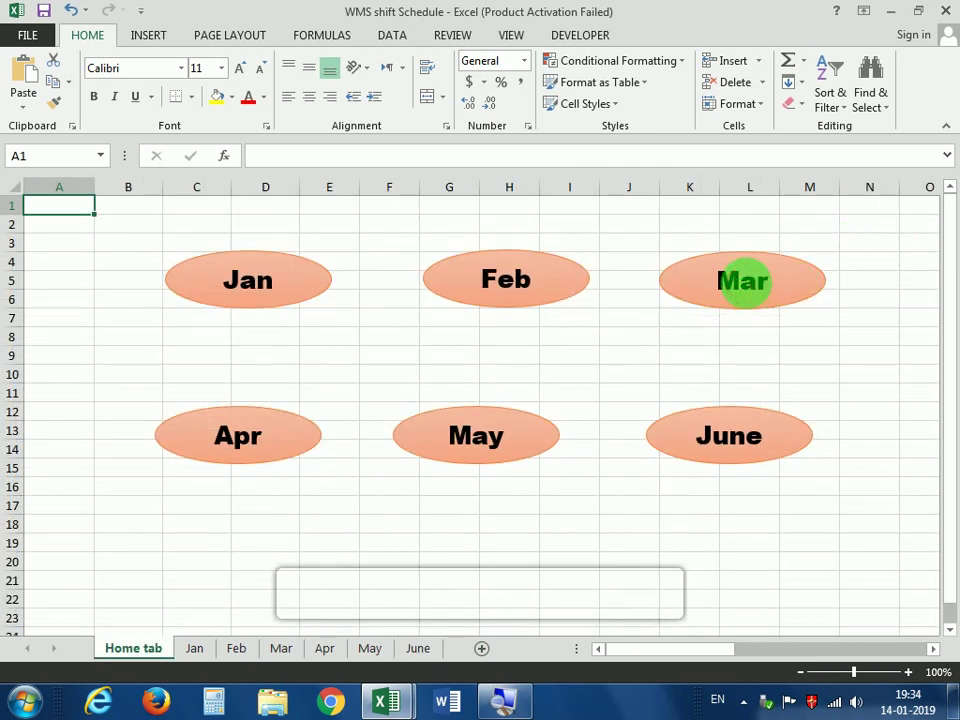
pyautogui.click(742, 281)
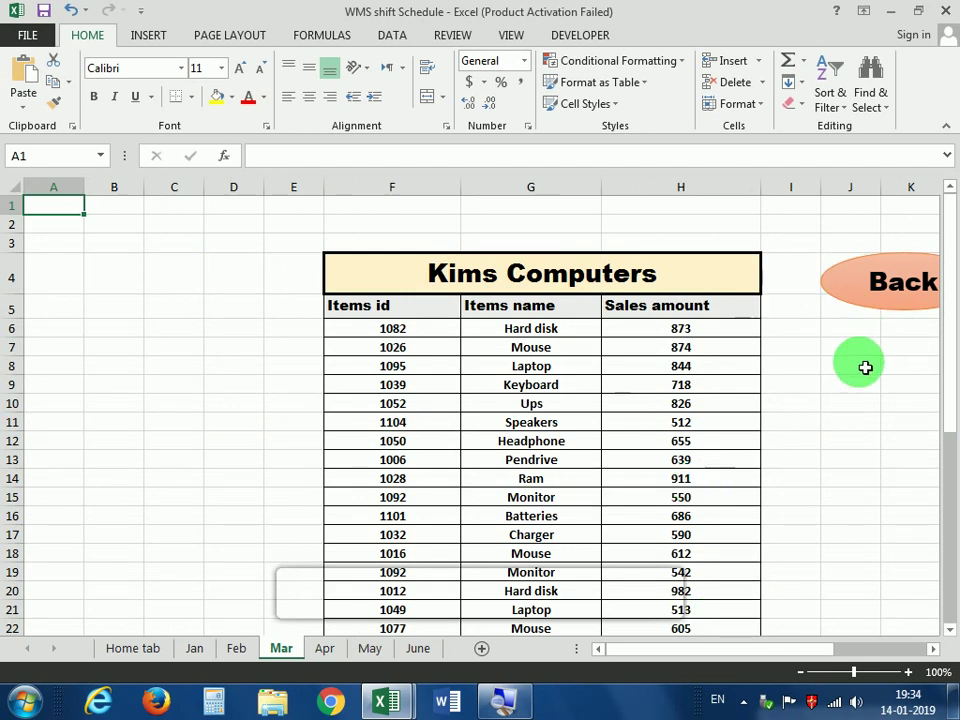
pyautogui.click(903, 300)
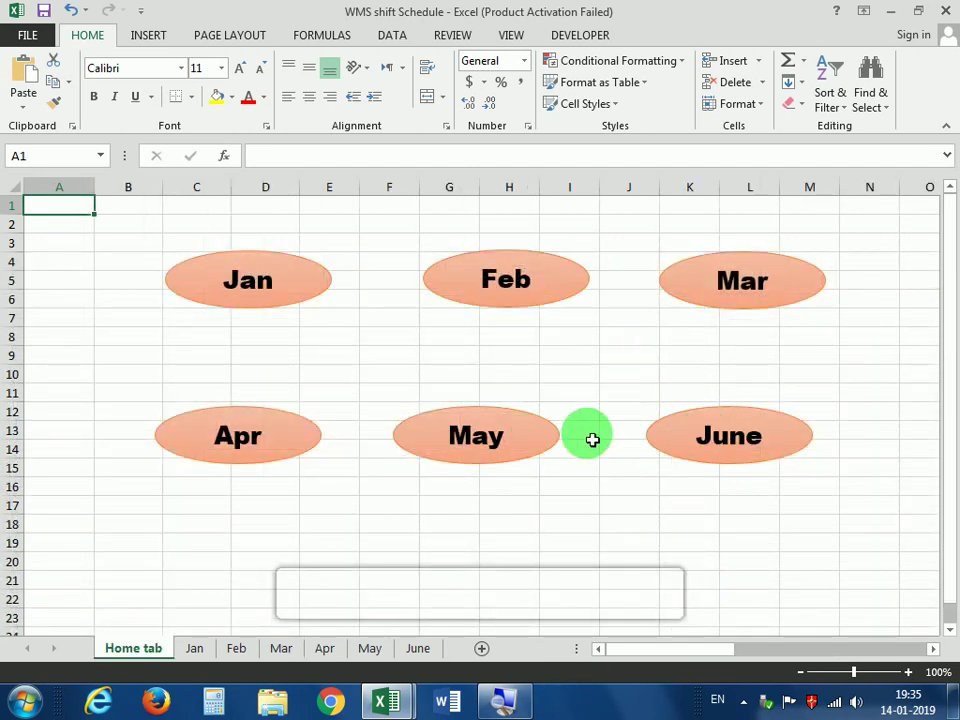
# Hide the headings and gridlines on the home sheet, and test the Feb oval link and its Back link.
pyautogui.click(405, 511)
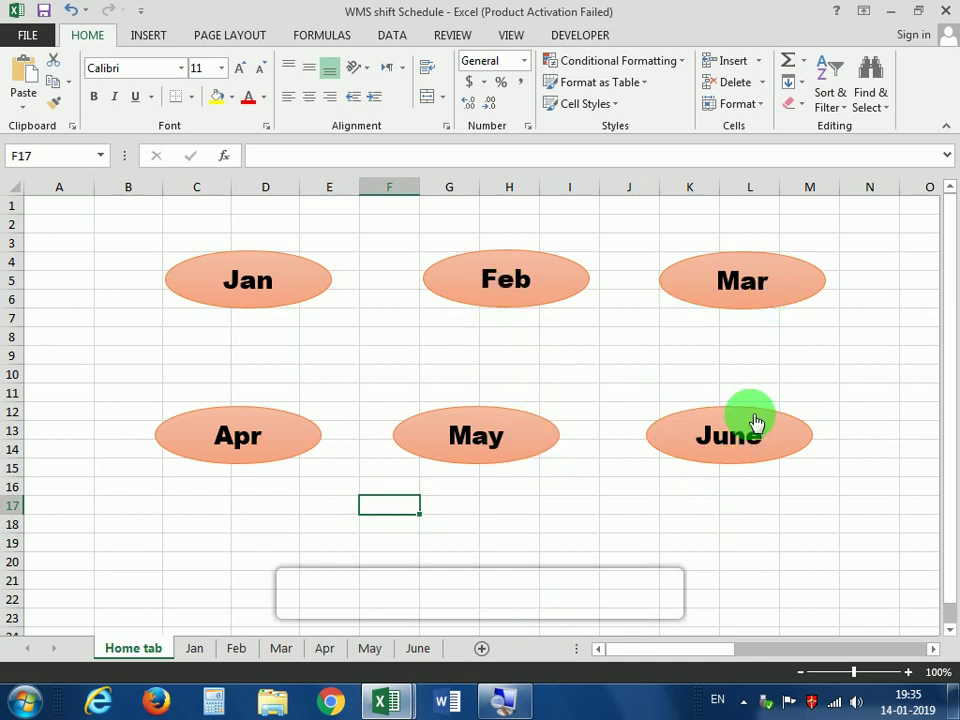
pyautogui.click(513, 37)
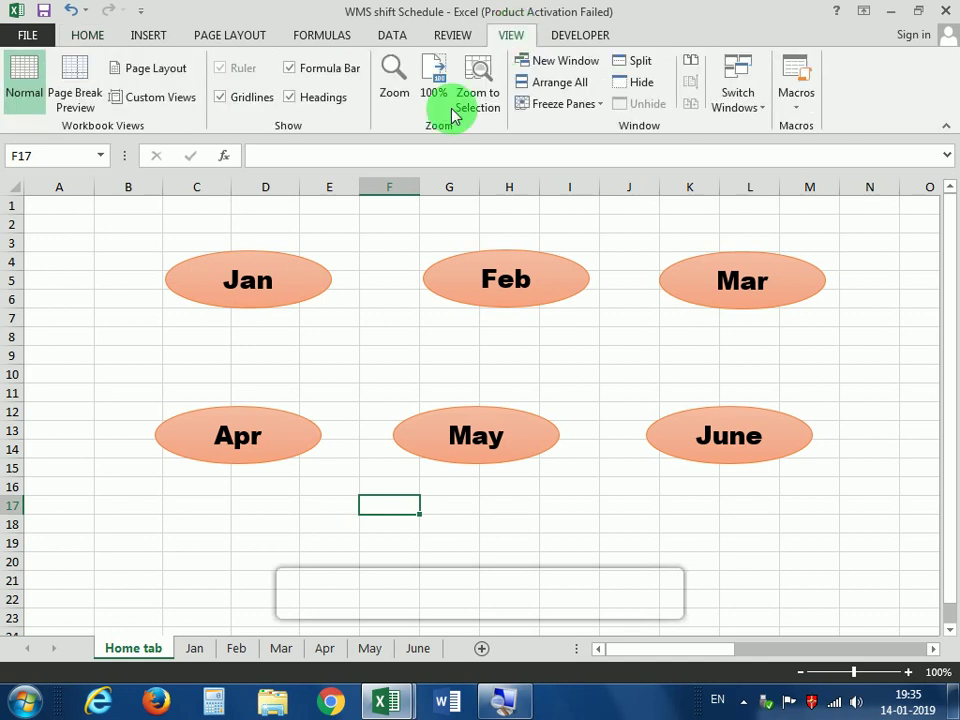
pyautogui.click(287, 98)
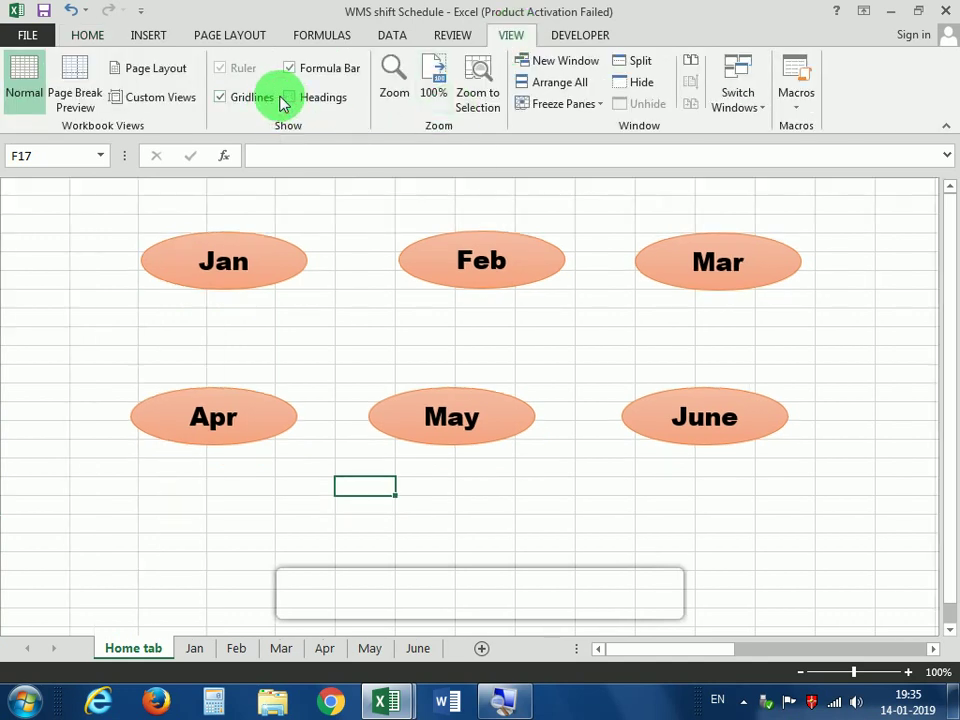
pyautogui.click(222, 100)
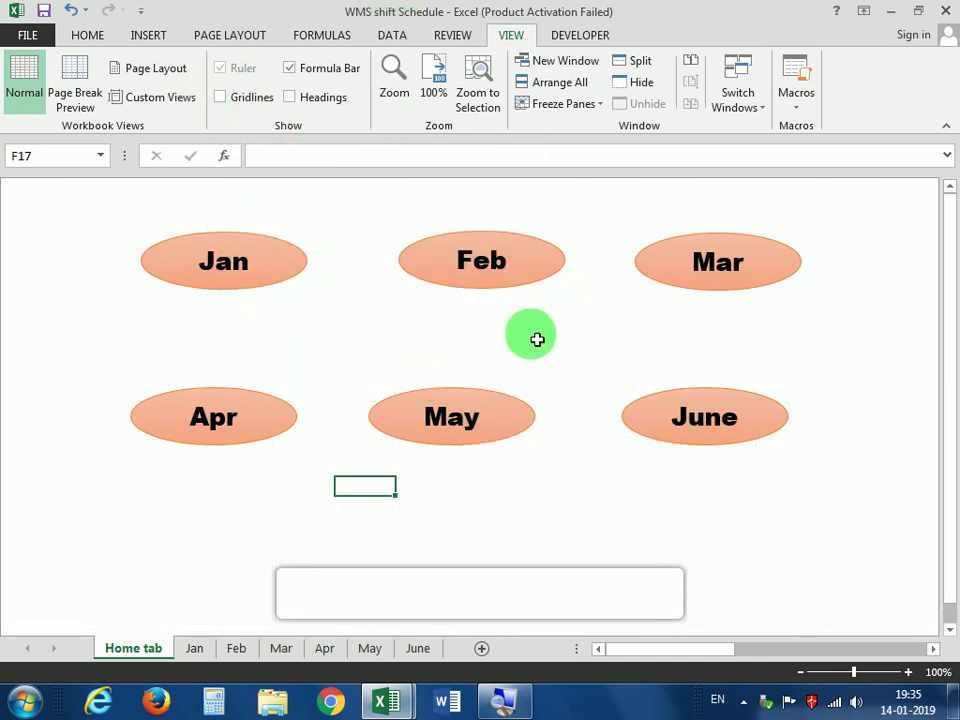
pyautogui.click(488, 265)
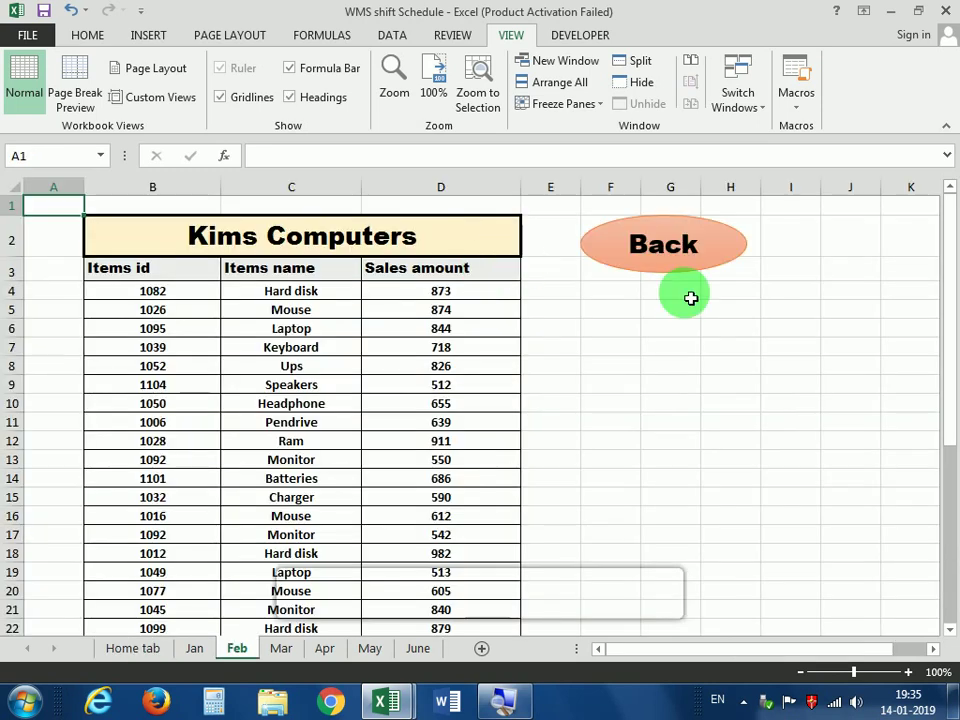
pyautogui.click(686, 264)
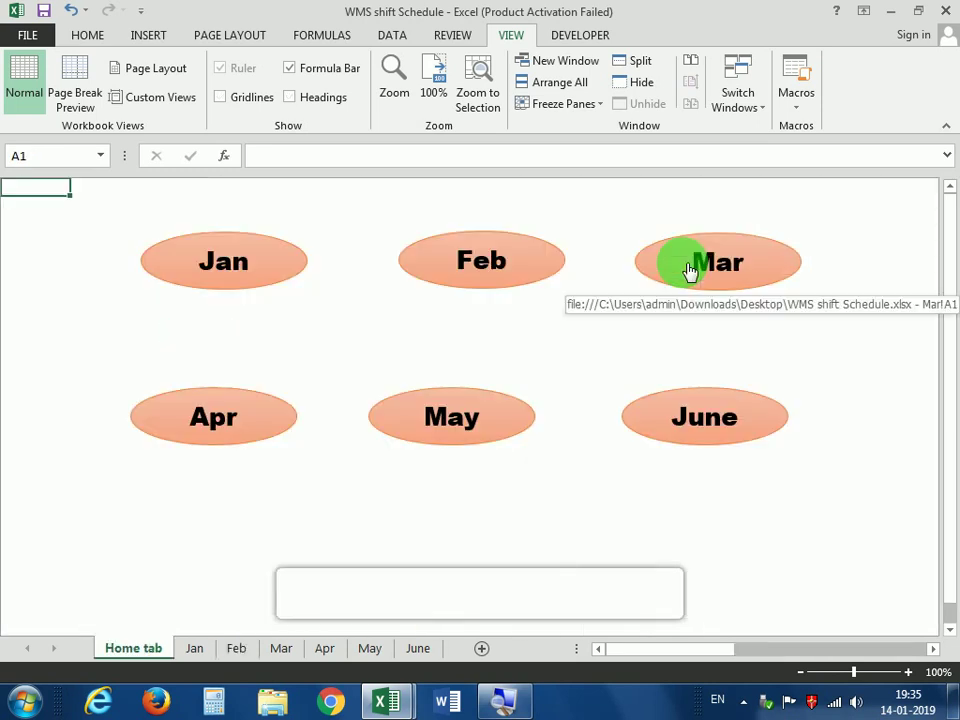